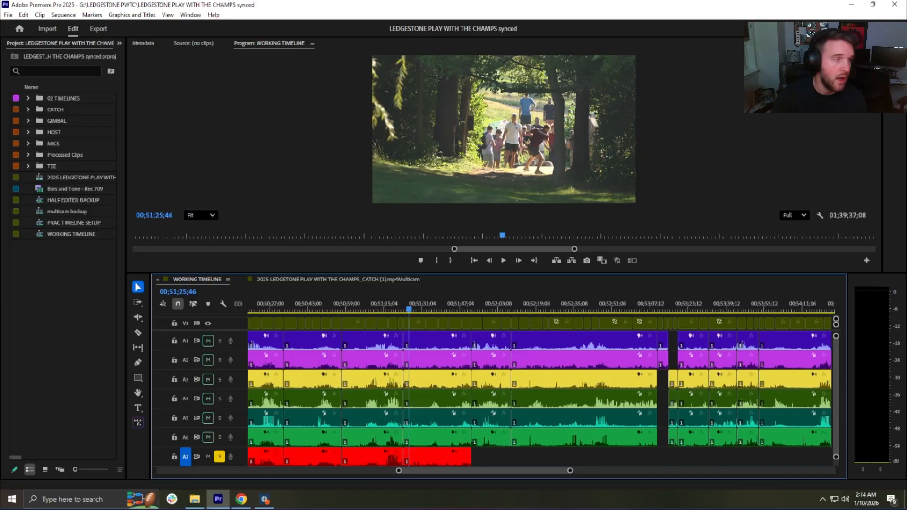
Step: Examine the full extent of WORKING TIMELINE and compare it with the CATCH (1) multicam sequence
{"action": "left_click", "coordinate": [415, 307]}
{"action": "key", "text": "minus"}
{"action": "key", "text": "minus"}
{"action": "key", "text": "minus"}
{"action": "key", "text": "minus"}
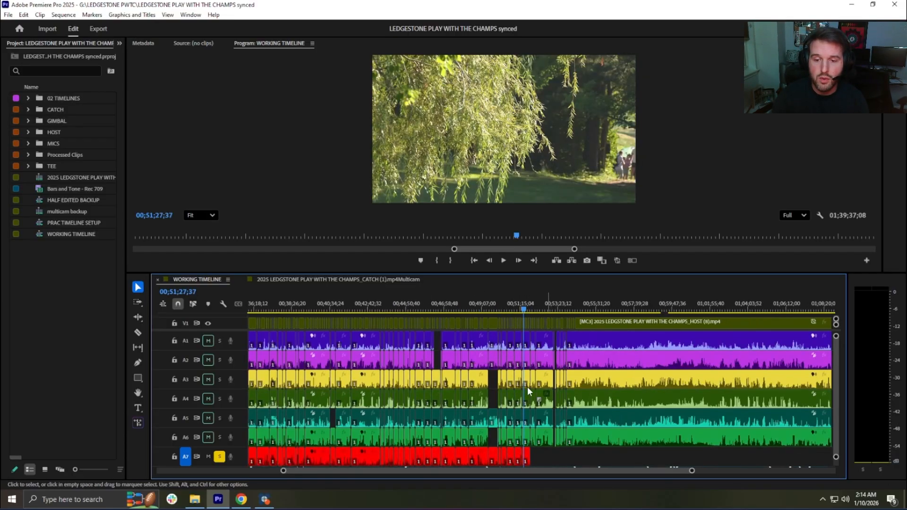
{"action": "key", "text": "minus"}
{"action": "key", "text": "minus"}
{"action": "key", "text": "minus"}
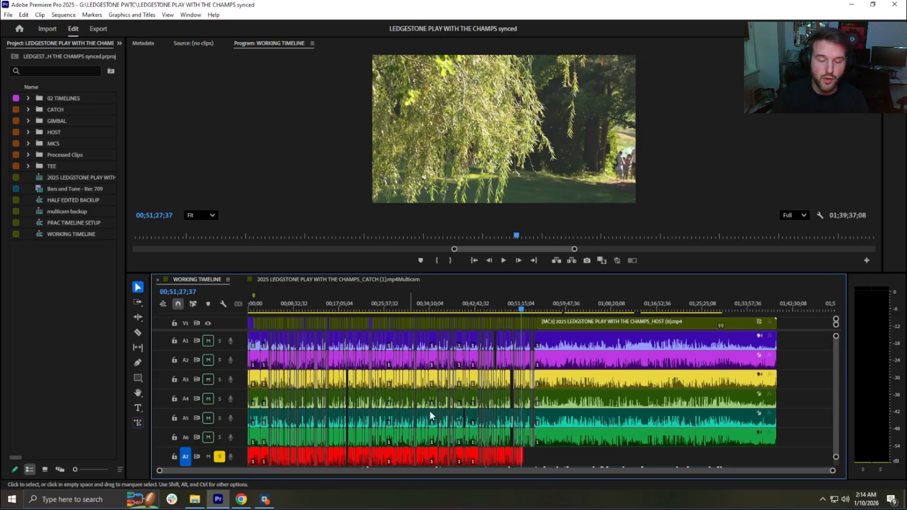
{"action": "left_click", "coordinate": [344, 278]}
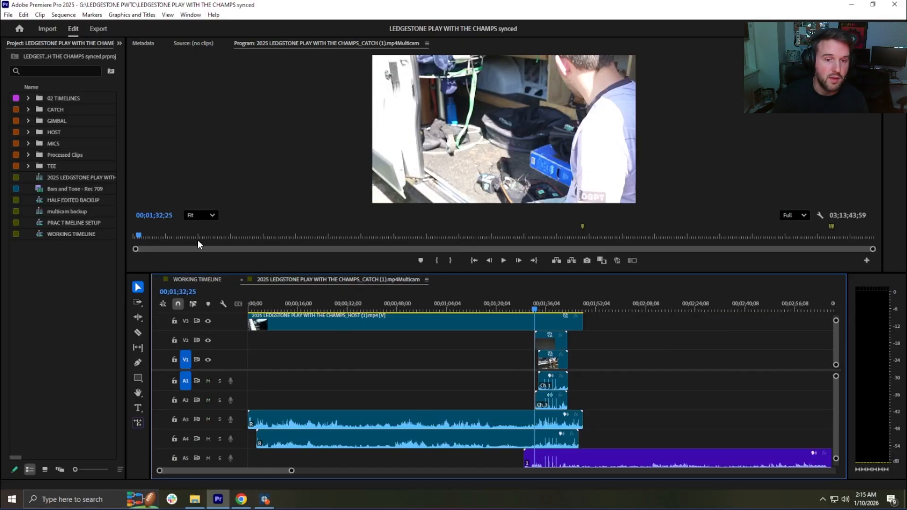
{"action": "left_click", "coordinate": [205, 282]}
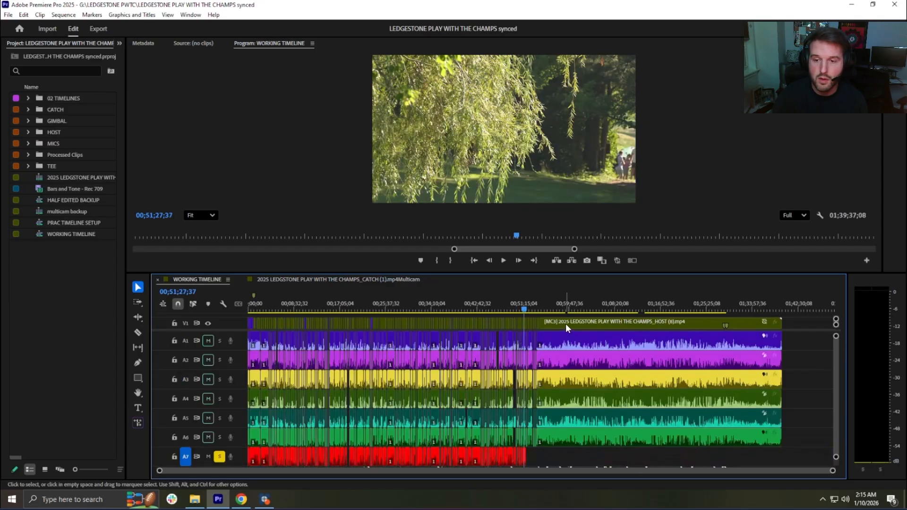
Step: Reveal the project source of the long multicam clip on V1 and open that CATCH (1) multicam sequence in the timeline
{"action": "right_click", "coordinate": [565, 324]}
{"action": "left_click", "coordinate": [601, 460]}
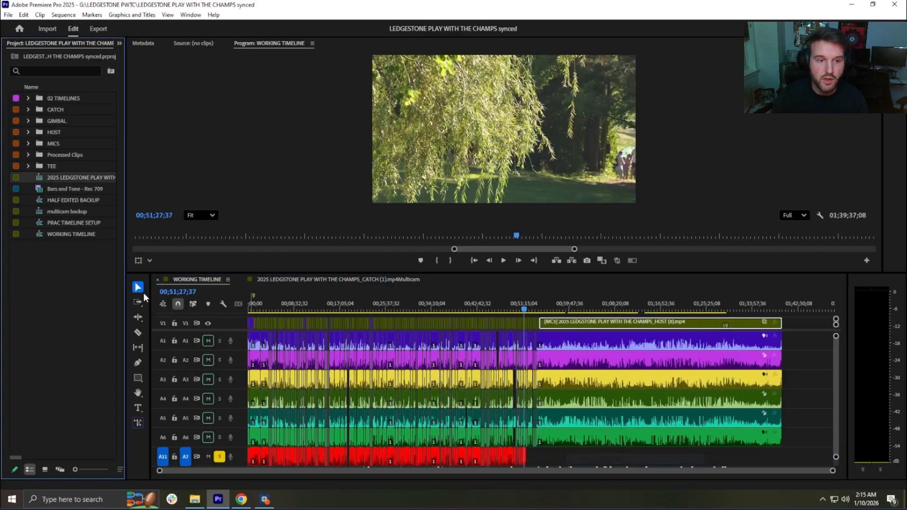
{"action": "right_click", "coordinate": [40, 179]}
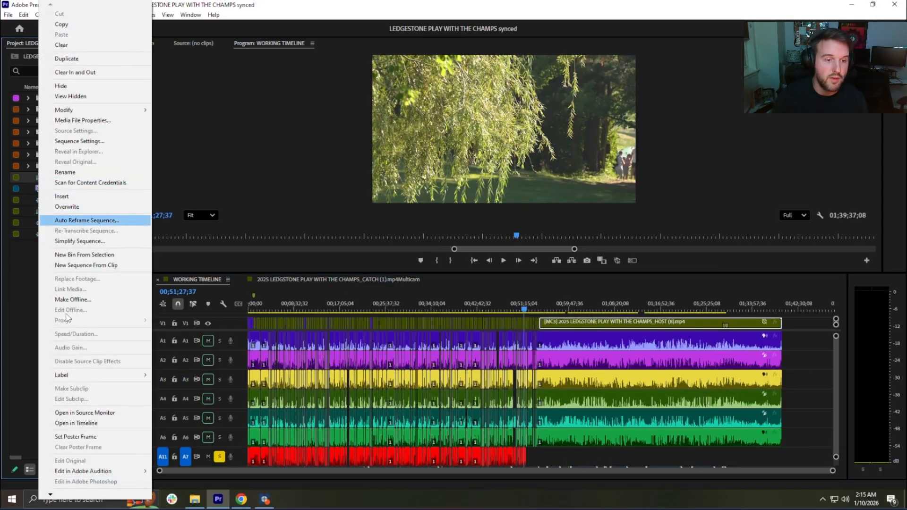
{"action": "left_click", "coordinate": [75, 423]}
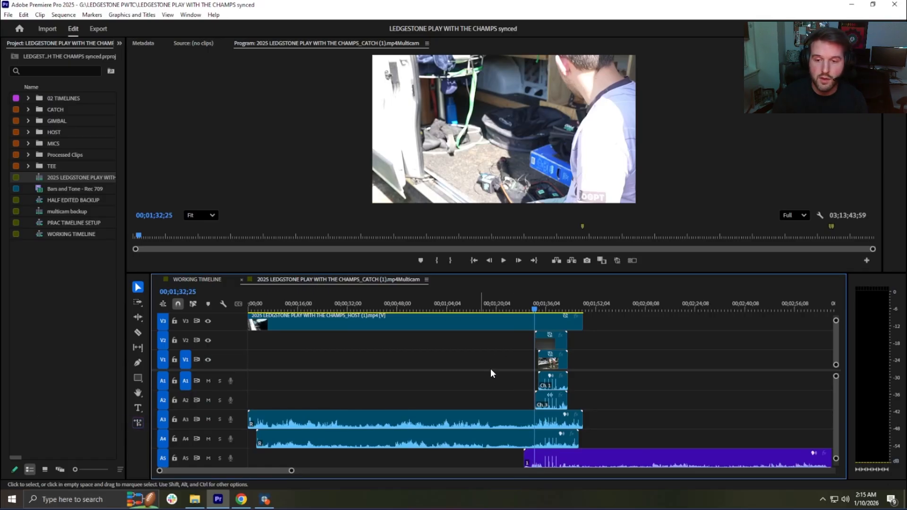
{"action": "key", "text": "minus"}
{"action": "key", "text": "minus"}
{"action": "key", "text": "minus"}
{"action": "key", "text": "minus"}
{"action": "key", "text": "minus"}
{"action": "key", "text": "minus"}
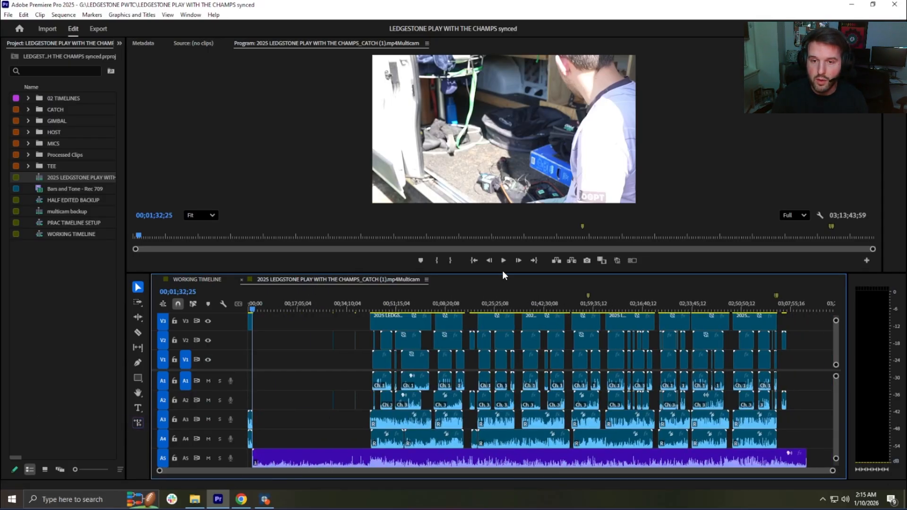
{"action": "scroll", "coordinate": [836, 393], "scroll_direction": "down", "scroll_amount": 5}
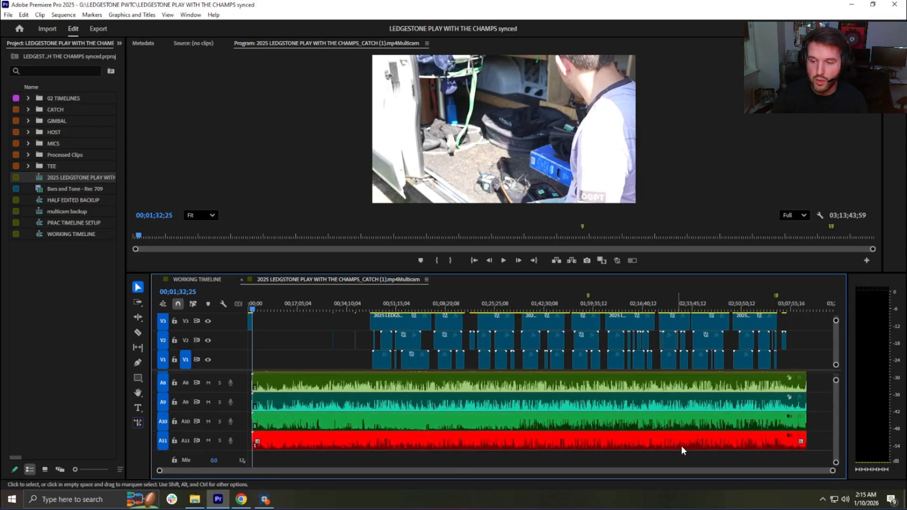
Step: Inspect the audio sync spikes around 00;01;38;00 in the multicam sequence and review its audio tracks down to A11
{"action": "key", "text": "equal"}
{"action": "key", "text": "equal"}
{"action": "key", "text": "equal"}
{"action": "key", "text": "equal"}
{"action": "key", "text": "equal"}
{"action": "key", "text": "equal"}
{"action": "key", "text": "equal"}
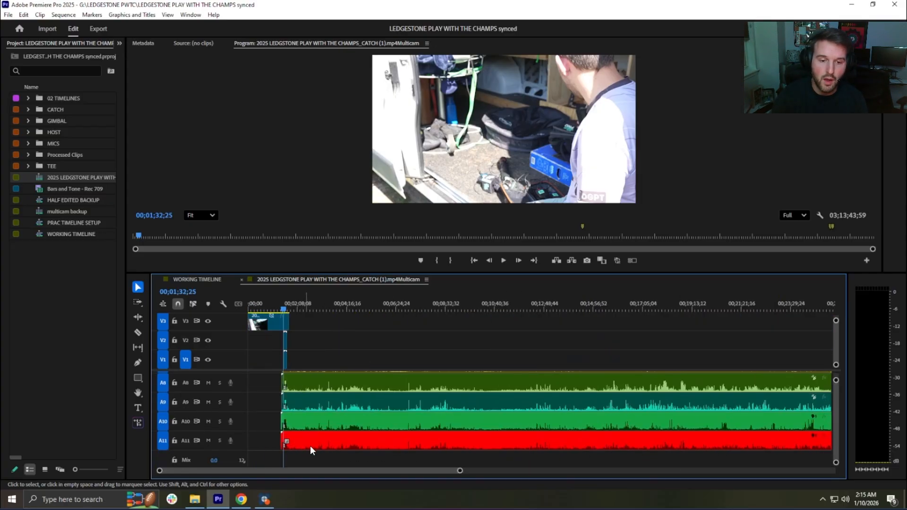
{"action": "left_click", "coordinate": [551, 305]}
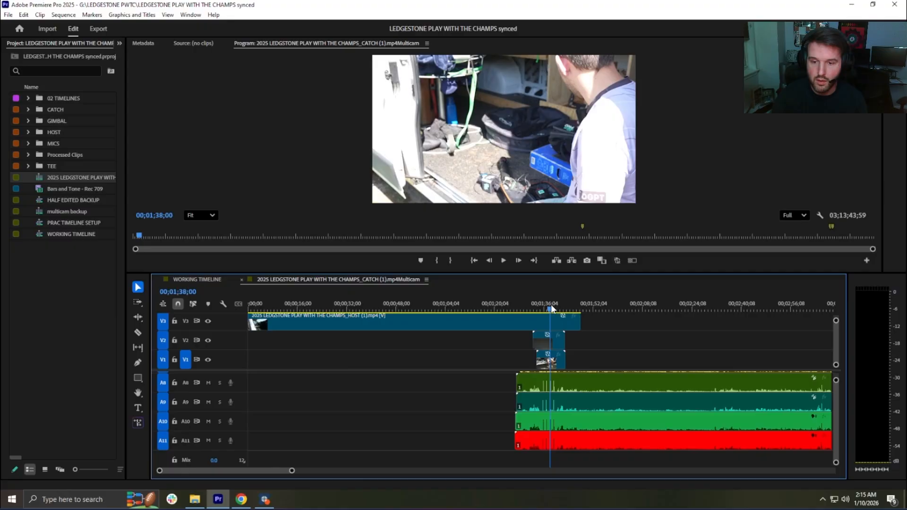
{"action": "key", "text": "equal"}
{"action": "key", "text": "equal"}
{"action": "key", "text": "equal"}
{"action": "key", "text": "equal"}
{"action": "key", "text": "equal"}
{"action": "key", "text": "minus"}
{"action": "key", "text": "minus"}
{"action": "key", "text": "minus"}
{"action": "key", "text": "minus"}
{"action": "key", "text": "minus"}
{"action": "key", "text": "minus"}
{"action": "key", "text": "minus"}
{"action": "key", "text": "minus"}
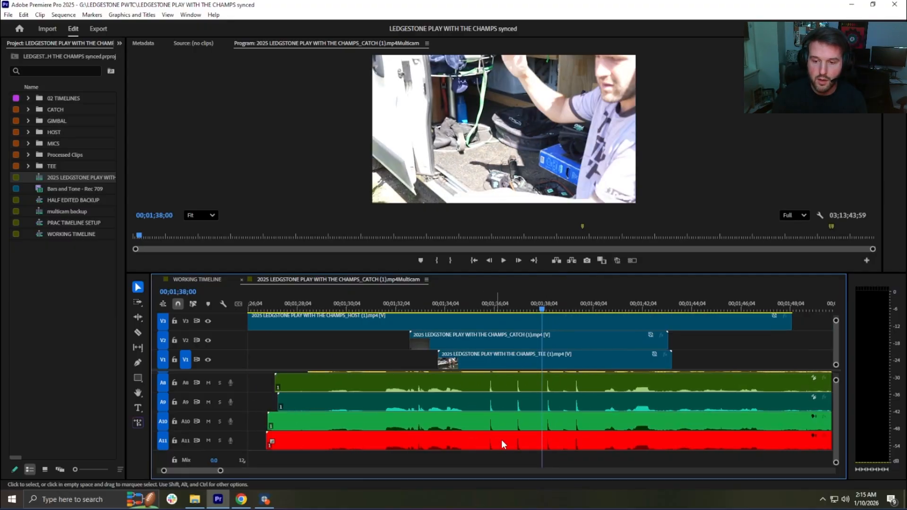
{"action": "key", "text": "minus"}
{"action": "key", "text": "minus"}
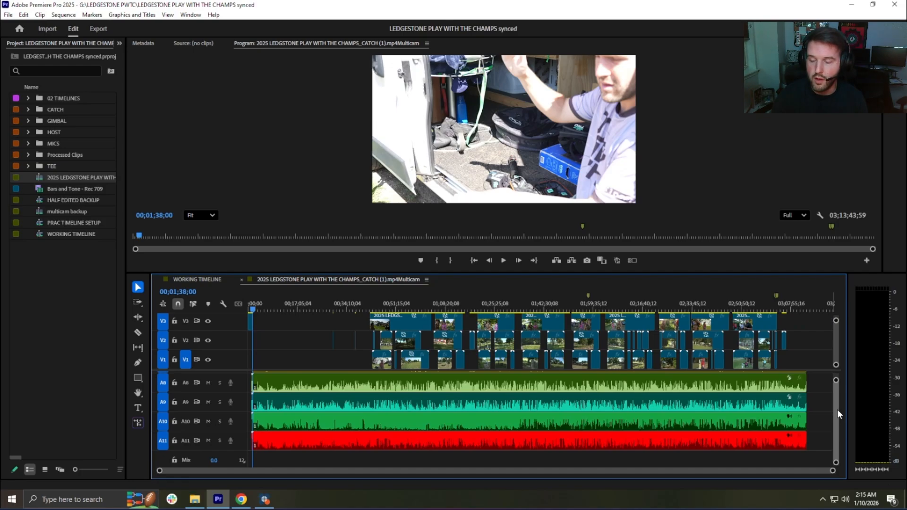
{"action": "scroll", "coordinate": [838, 410], "scroll_direction": "up", "scroll_amount": 5}
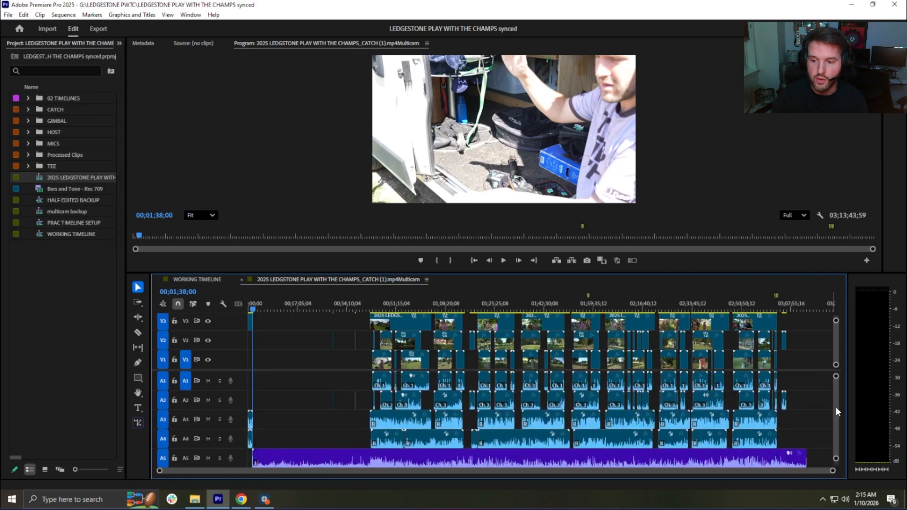
{"action": "scroll", "coordinate": [835, 409], "scroll_direction": "down", "scroll_amount": 5}
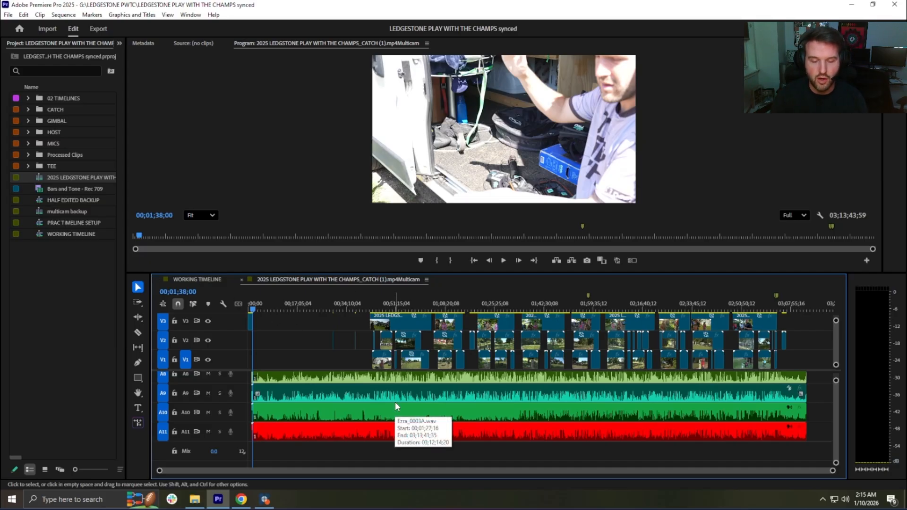
Step: Return to WORKING TIMELINE, clear the clip selection and review the edited section between 00;29;37;29 and 00;35;36;06
{"action": "left_click", "coordinate": [208, 280]}
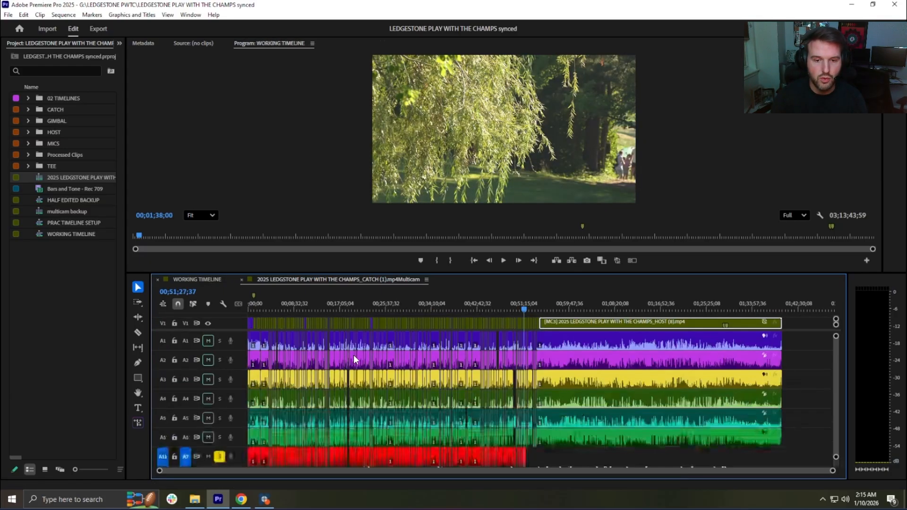
{"action": "right_click", "coordinate": [571, 441]}
{"action": "left_click", "coordinate": [588, 452]}
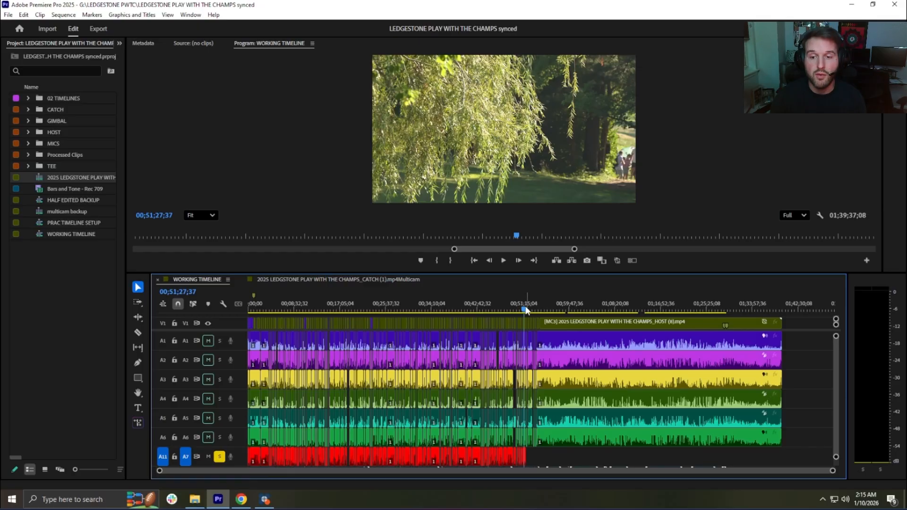
{"action": "left_click_drag", "start_coordinate": [526, 310], "coordinate": [407, 310]}
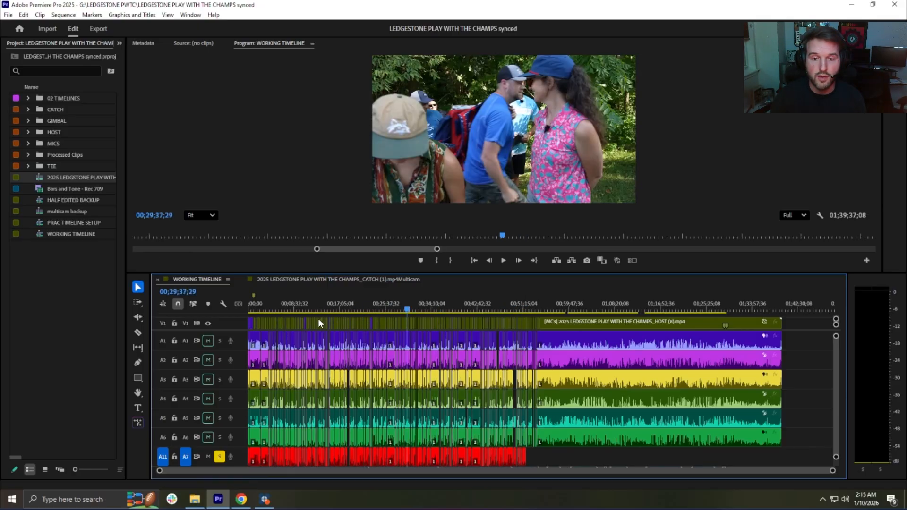
{"action": "left_click_drag", "start_coordinate": [318, 319], "coordinate": [439, 329]}
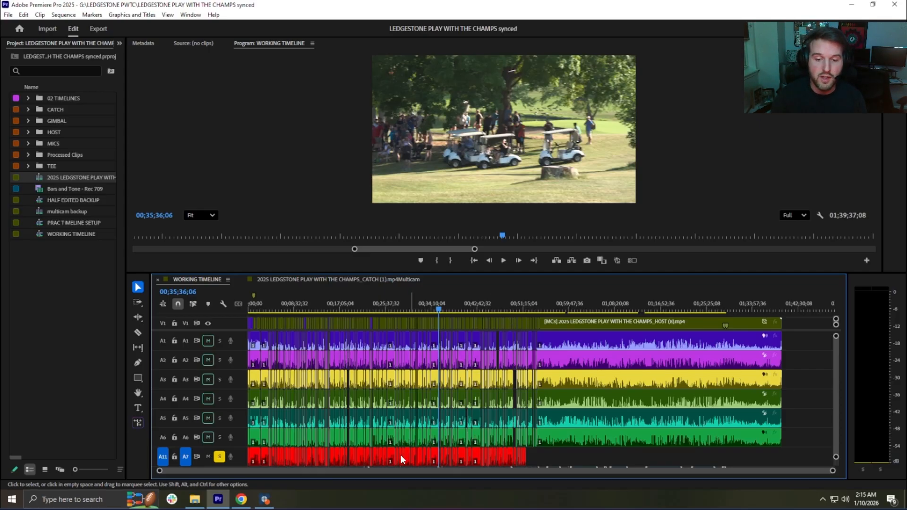
Step: Place the playhead at the end of the last red audio clip on A7, at 00;51;52;00
{"action": "left_click_drag", "start_coordinate": [487, 309], "coordinate": [528, 307]}
{"action": "key", "text": "equal"}
{"action": "key", "text": "equal"}
{"action": "key", "text": "equal"}
{"action": "key", "text": "equal"}
{"action": "key", "text": "equal"}
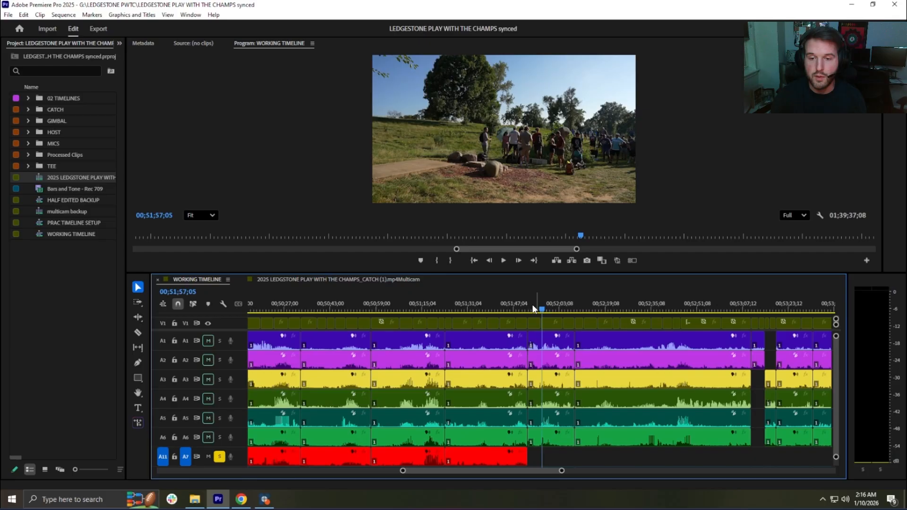
{"action": "left_click", "coordinate": [530, 306]}
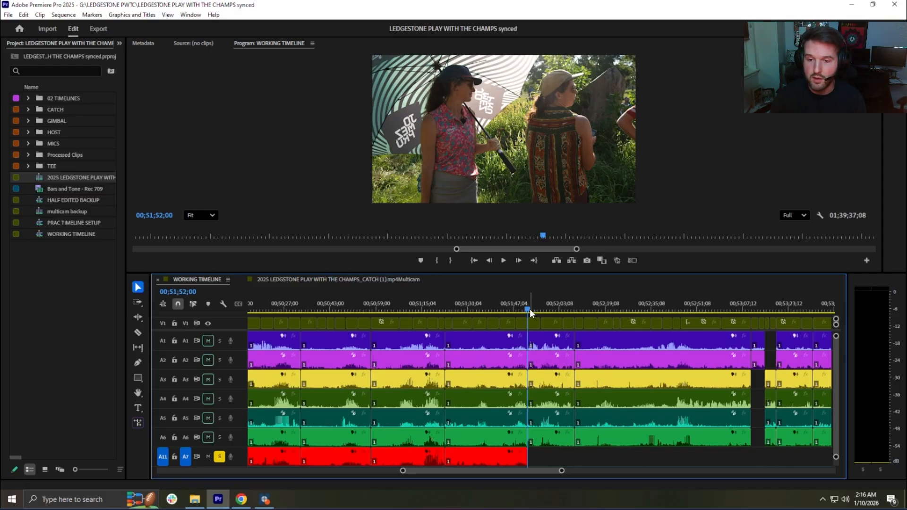
{"action": "mouse_move", "coordinate": [528, 309]}
{"action": "left_mouse_down"}
{"action": "mouse_move", "coordinate": [590, 309]}
{"action": "mouse_move", "coordinate": [528, 309]}
{"action": "left_mouse_up"}
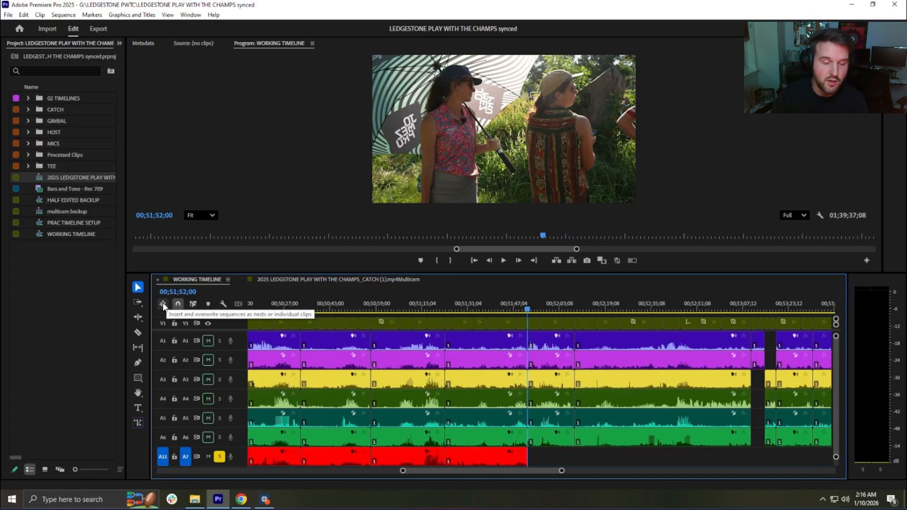
Step: Try overwriting source audio A11 onto A7 at 00;51;52;00 with sequences set to be inserted as nests
{"action": "left_click", "coordinate": [228, 280]}
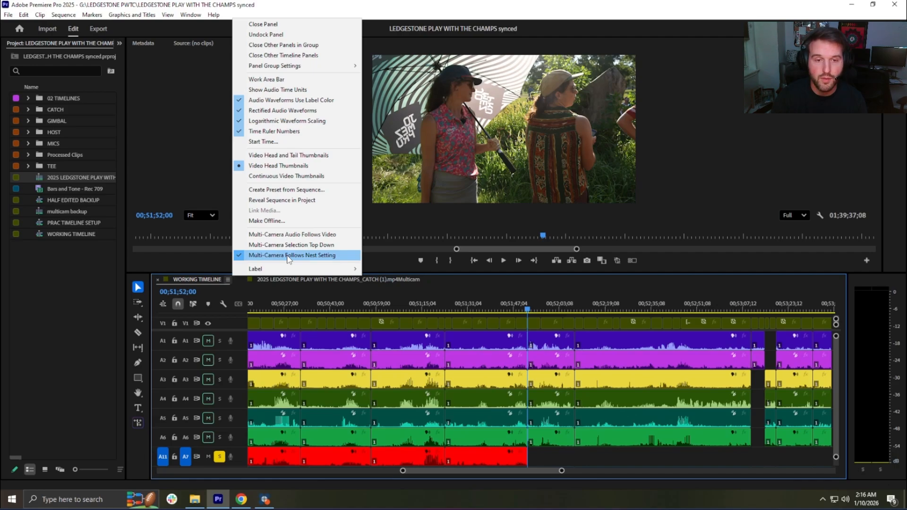
{"action": "left_click", "coordinate": [526, 297]}
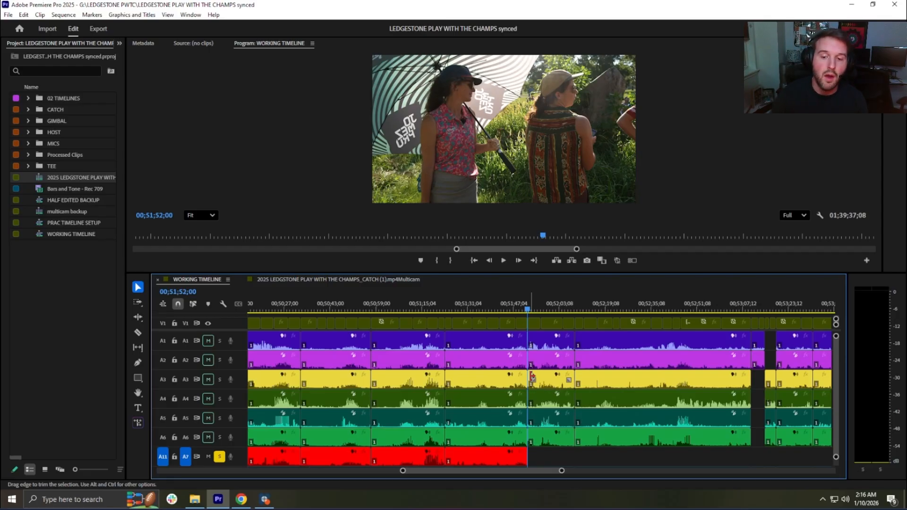
{"action": "left_click", "coordinate": [163, 305]}
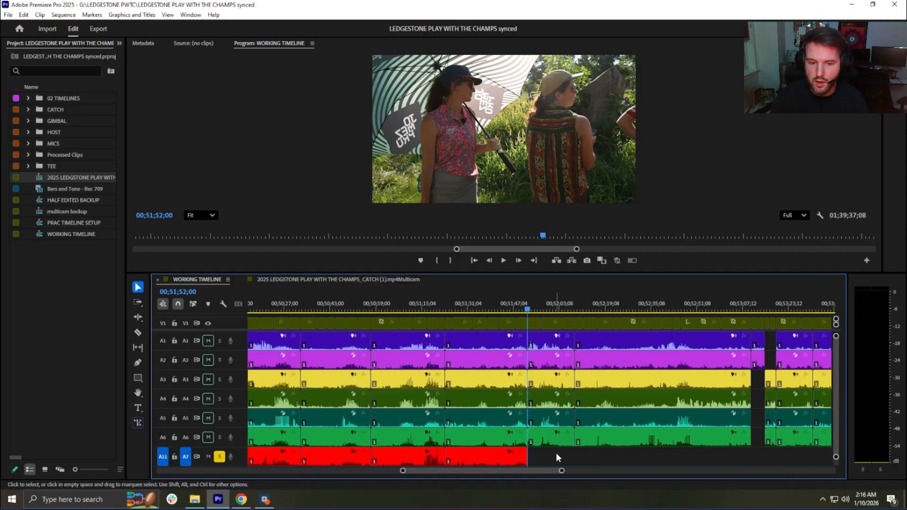
{"action": "key", "text": "ctrl+v"}
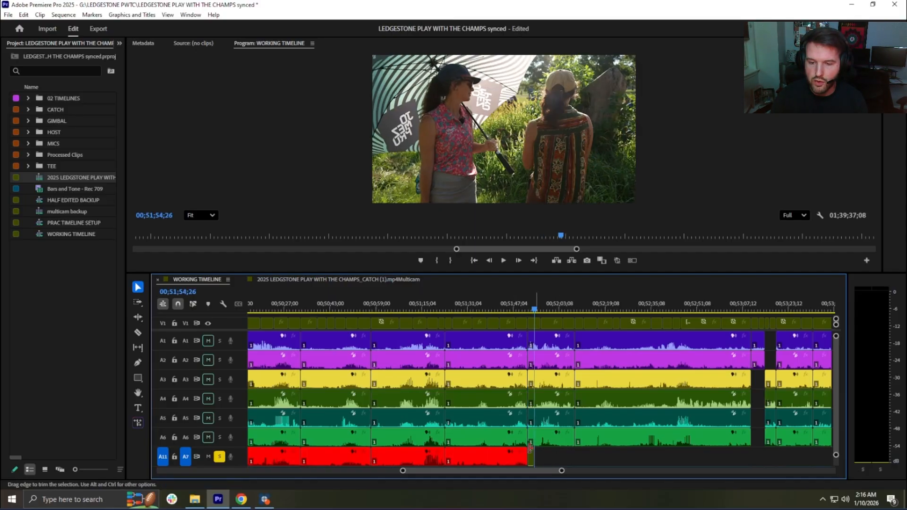
Step: Enable multi-camera on the short nested clip on A7 to view its camera choices, and undo the trial overwrite
{"action": "right_click", "coordinate": [530, 453]}
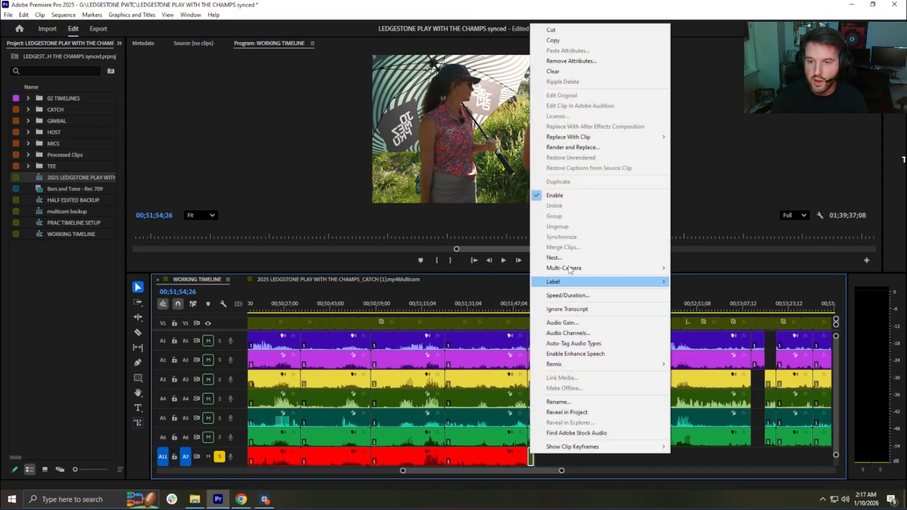
{"action": "mouse_move", "coordinate": [602, 273]}
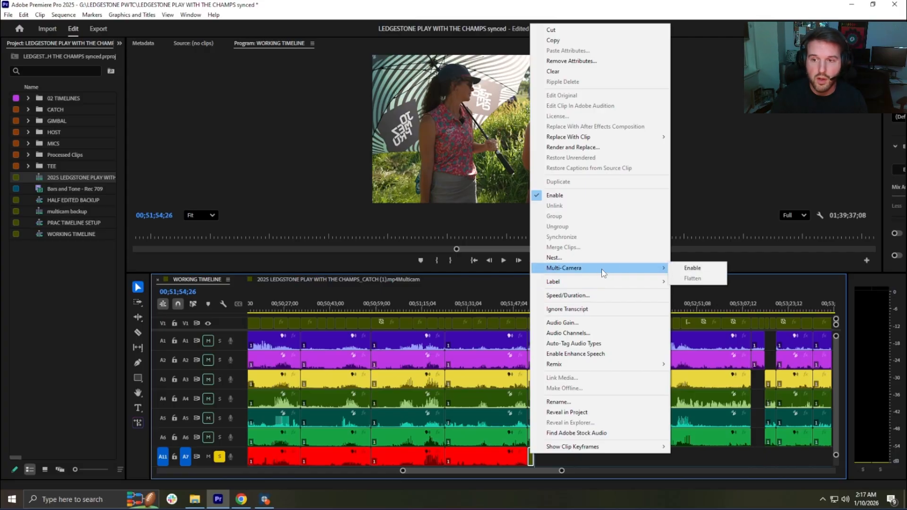
{"action": "left_click", "coordinate": [691, 268]}
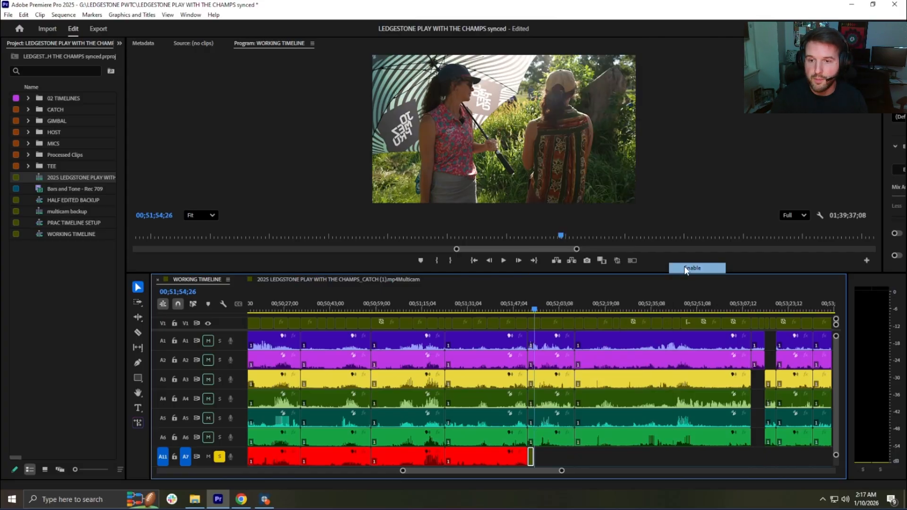
{"action": "right_click", "coordinate": [531, 452]}
{"action": "mouse_move", "coordinate": [667, 269]}
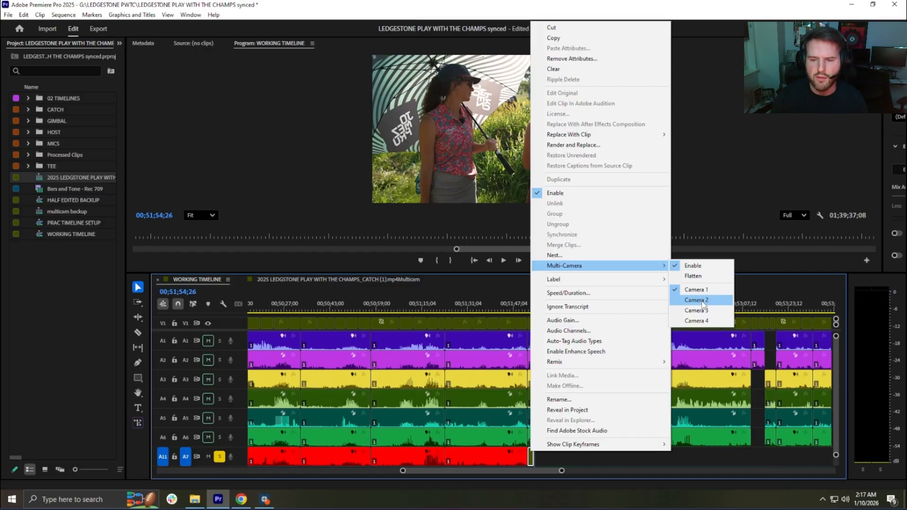
{"action": "left_click", "coordinate": [588, 460]}
{"action": "left_click", "coordinate": [586, 459]}
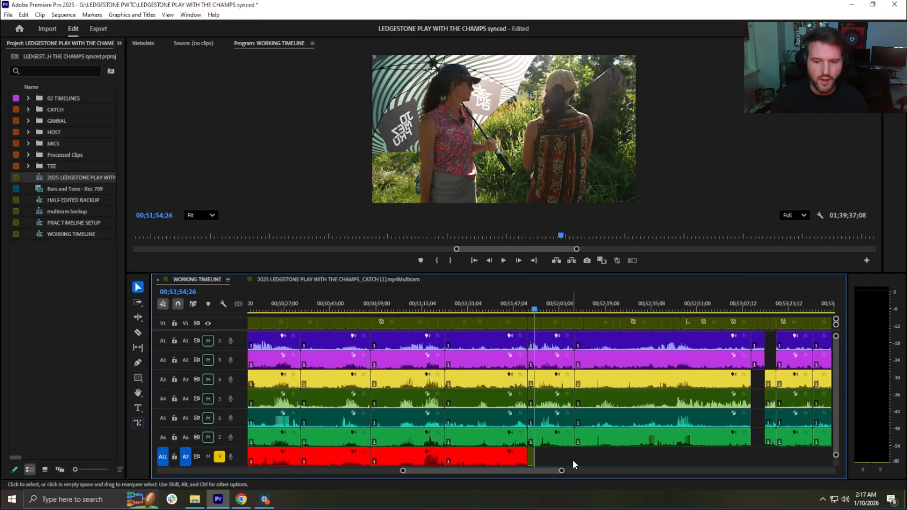
{"action": "key", "text": "ctrl+z"}
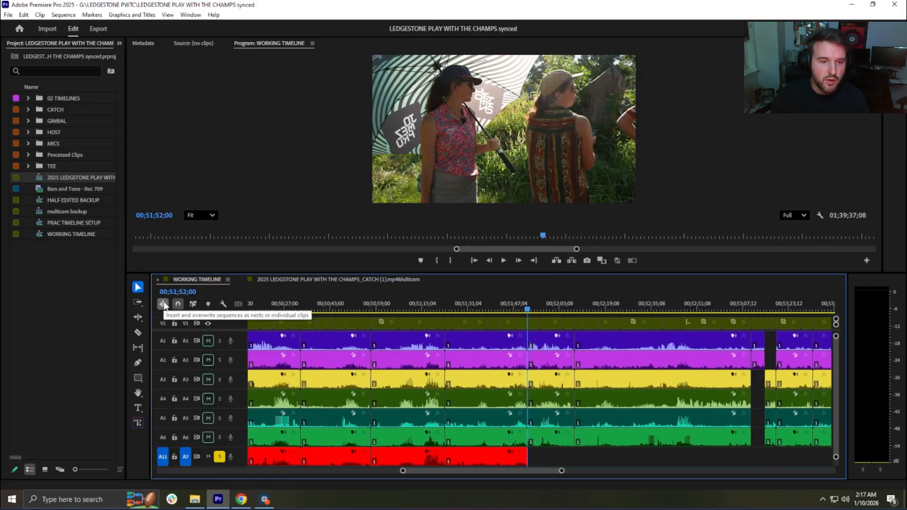
Step: Set sequences to be inserted as individual clips and overwrite source audio A11 onto A7 from 00;51;52;00 to 00;51;54;26
{"action": "left_click", "coordinate": [227, 279]}
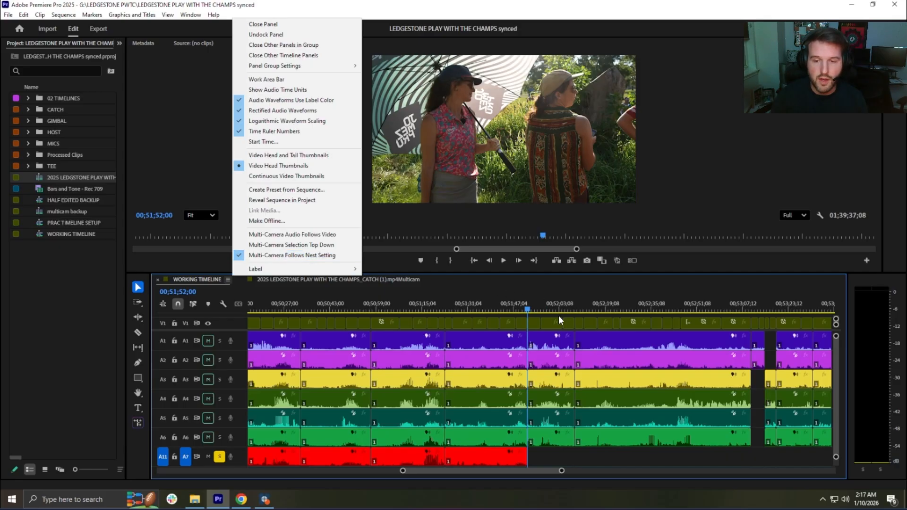
{"action": "left_click", "coordinate": [547, 309]}
{"action": "left_click", "coordinate": [529, 308]}
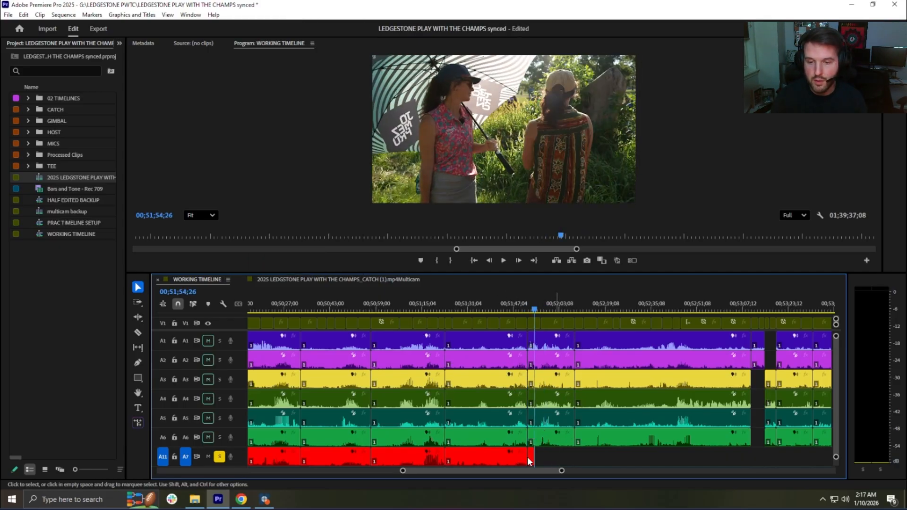
{"action": "left_click_drag", "start_coordinate": [528, 457], "coordinate": [531, 457]}
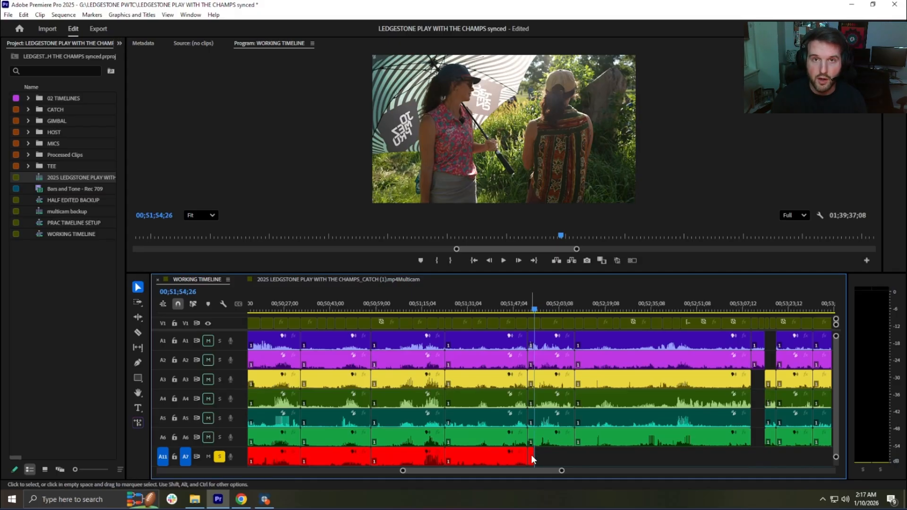
Step: Undo the last overwrite on A7 and match-frame the V1 multicam clip at 00;51;52;00 to load it as the source
{"action": "key", "text": "ctrl+z"}
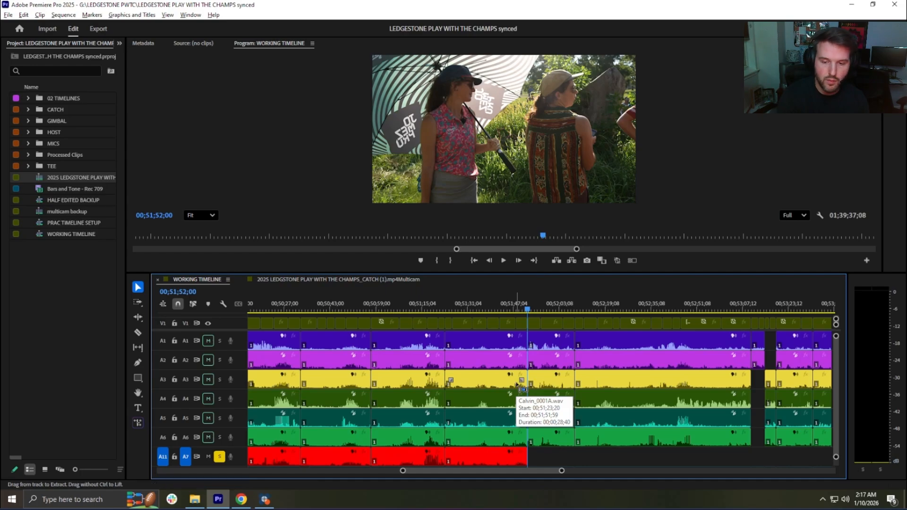
{"action": "key", "text": "ctrl+alt+k"}
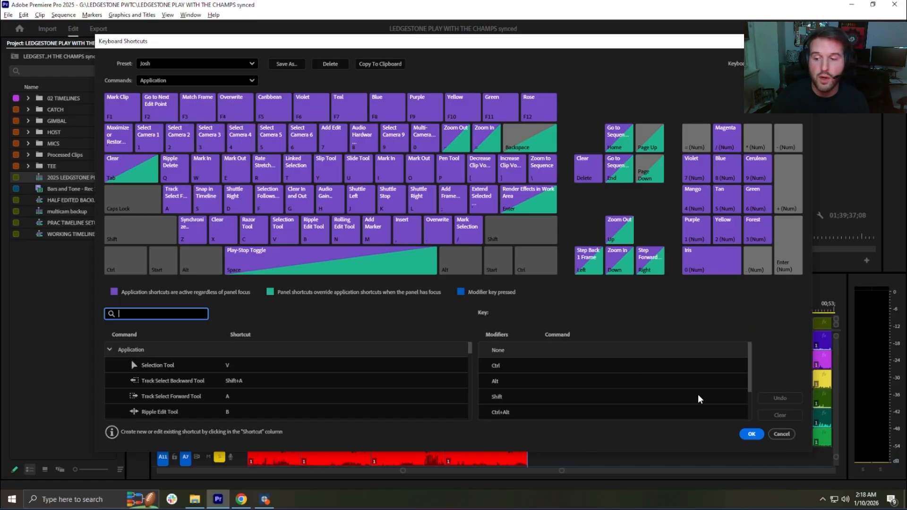
{"action": "left_click", "coordinate": [752, 434]}
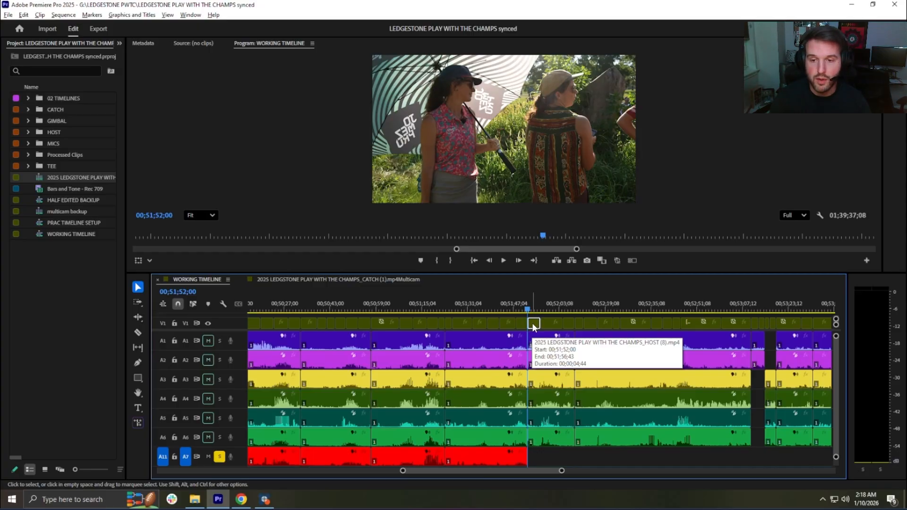
{"action": "key", "text": "f"}
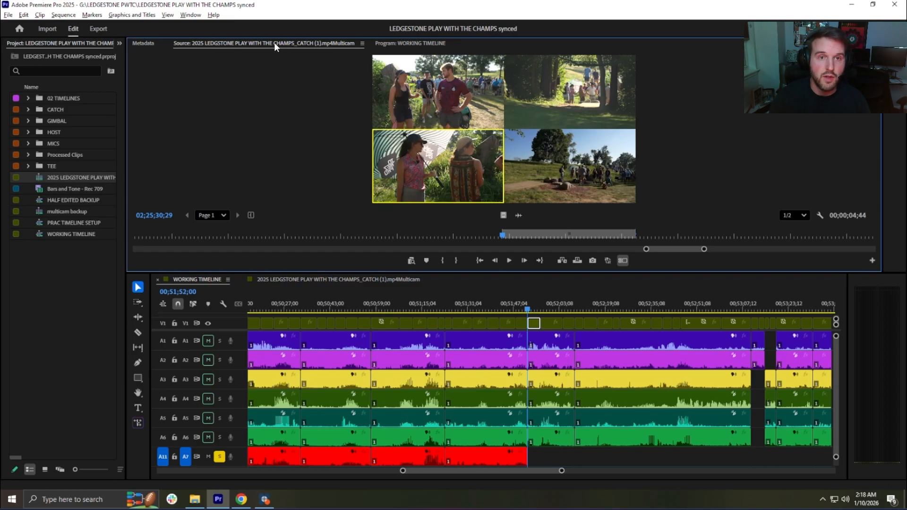
Step: Examine the audio tracks down to A11 in the multicam source sequence and compare them with the tracks in WORKING TIMELINE
{"action": "left_click", "coordinate": [302, 279]}
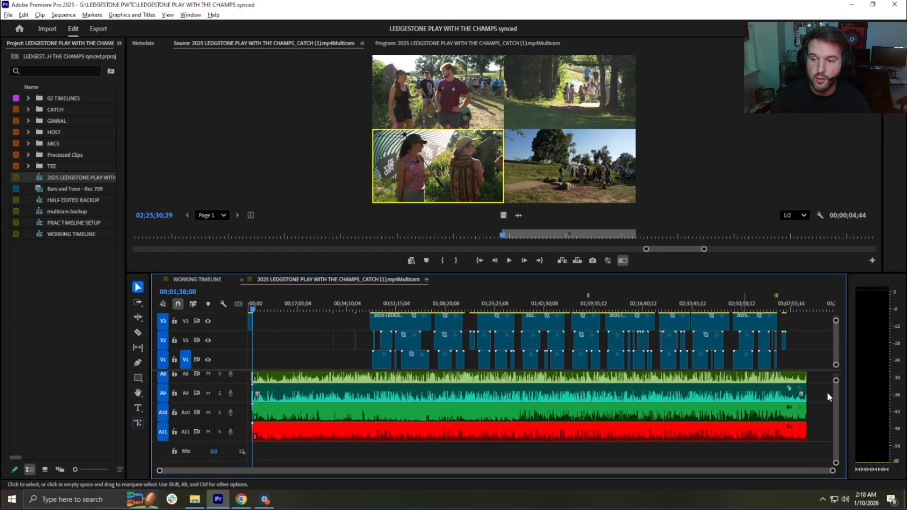
{"action": "scroll", "coordinate": [838, 395], "scroll_direction": "up", "scroll_amount": 5}
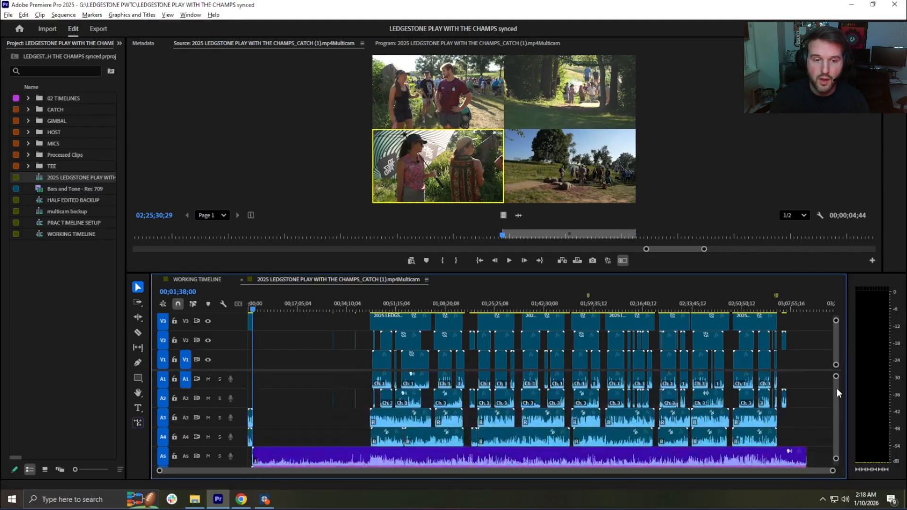
{"action": "scroll", "coordinate": [836, 392], "scroll_direction": "down", "scroll_amount": 5}
{"action": "scroll", "coordinate": [835, 396], "scroll_direction": "up", "scroll_amount": 2}
{"action": "scroll", "coordinate": [837, 395], "scroll_direction": "down", "scroll_amount": 2}
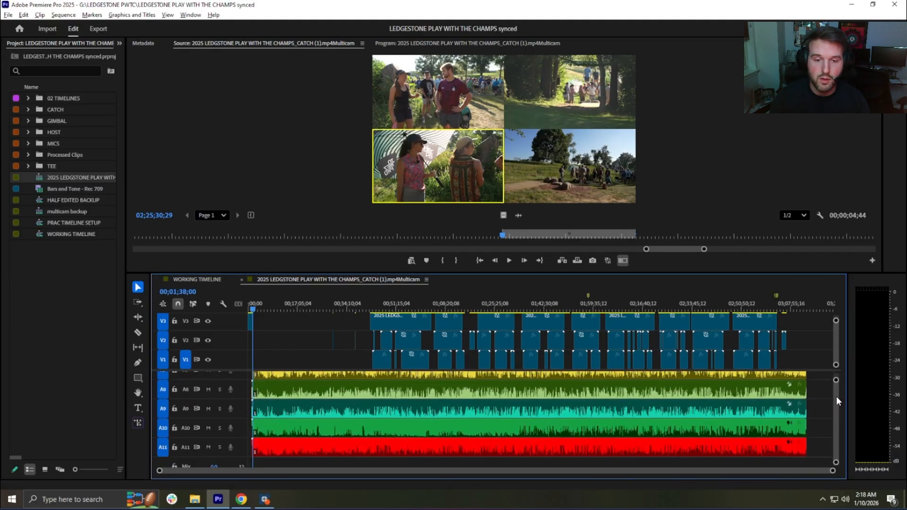
{"action": "left_click", "coordinate": [199, 279]}
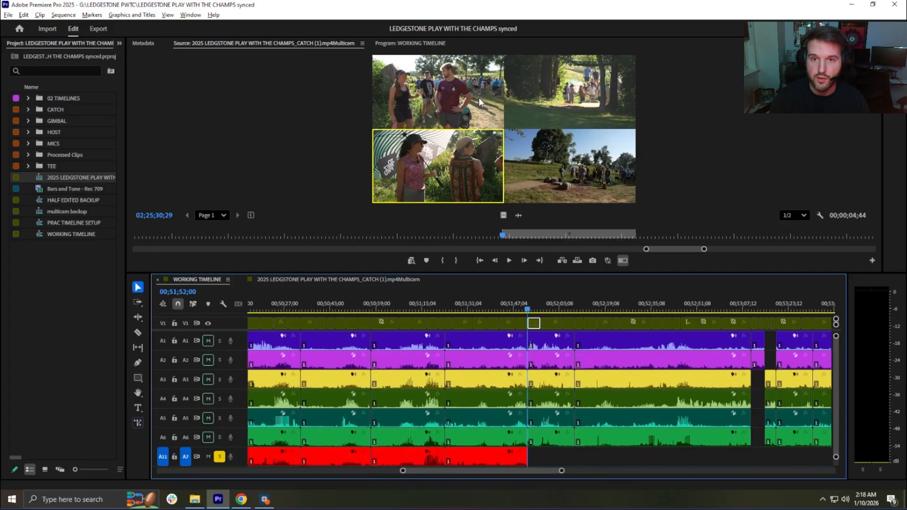
{"action": "left_click", "coordinate": [318, 278]}
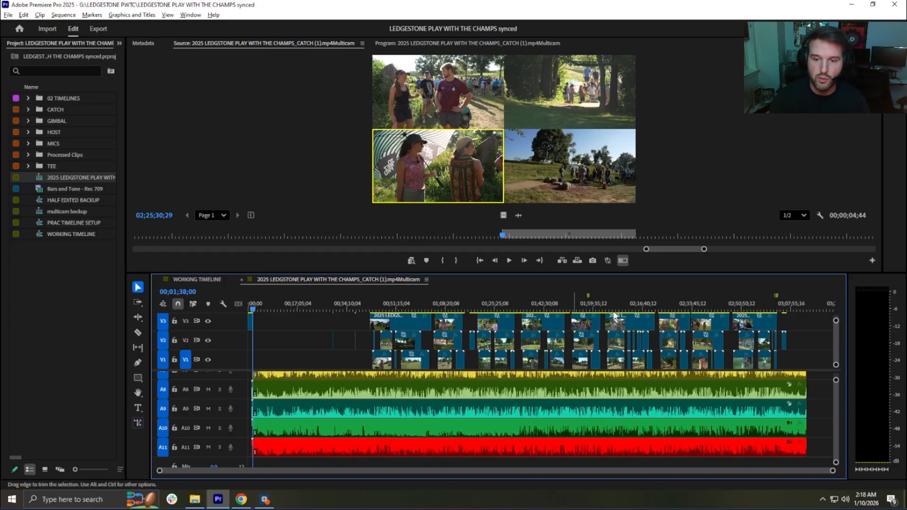
{"action": "left_click", "coordinate": [214, 279]}
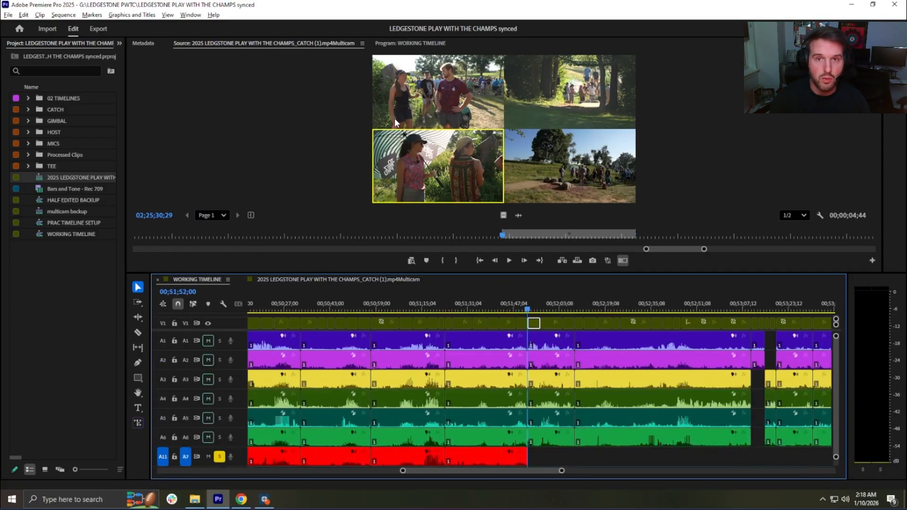
{"action": "double_click", "coordinate": [534, 322]}
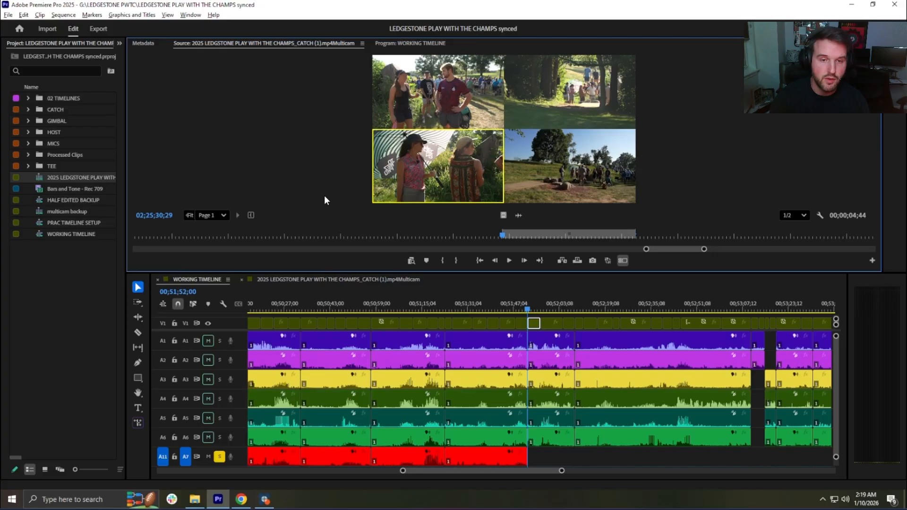
{"action": "left_click", "coordinate": [307, 279]}
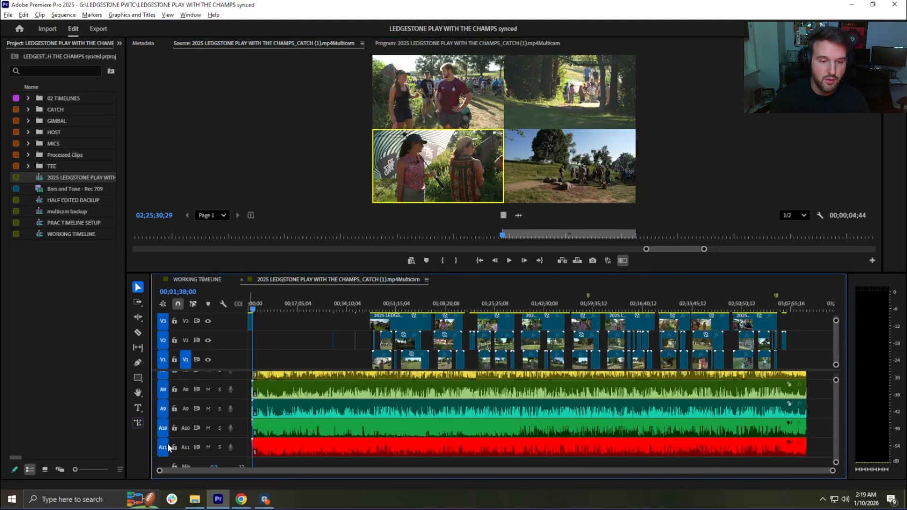
{"action": "left_click", "coordinate": [199, 279]}
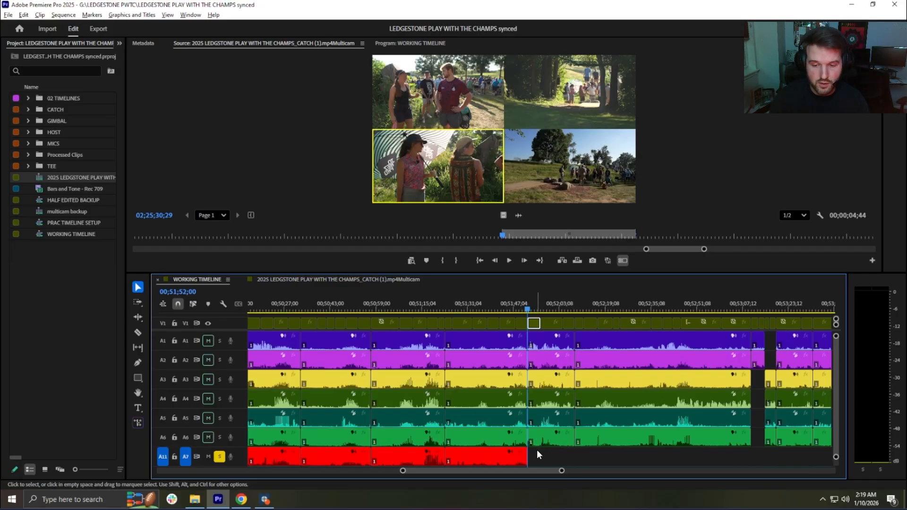
Step: Overwrite source audio A11 onto A7 at 00;51;52;00, extend the clip to the cut at 00;52;08;39, and place the playhead there
{"action": "left_click", "coordinate": [535, 323]}
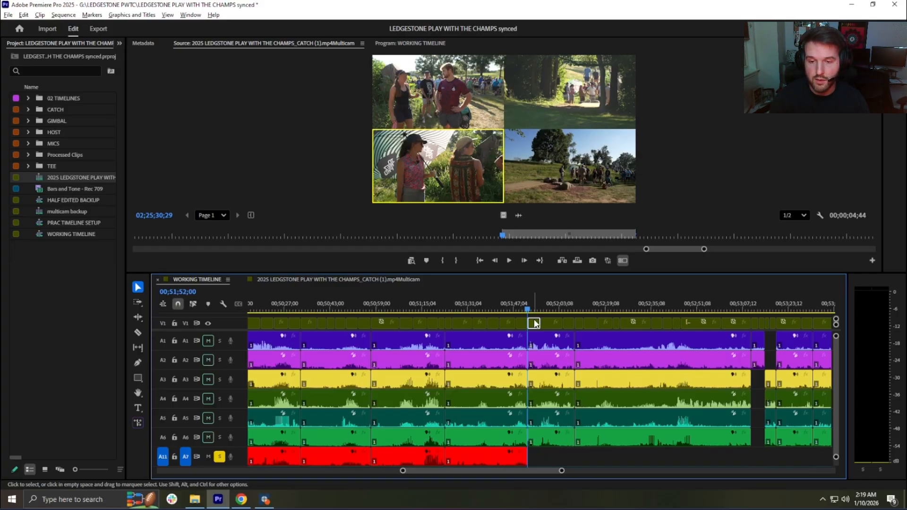
{"action": "key", "text": "ctrl+v"}
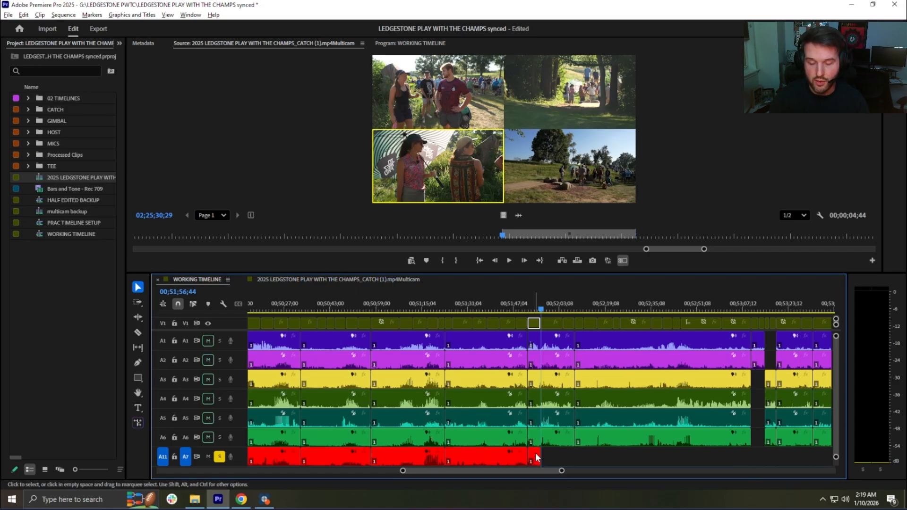
{"action": "left_click_drag", "start_coordinate": [538, 456], "coordinate": [575, 451]}
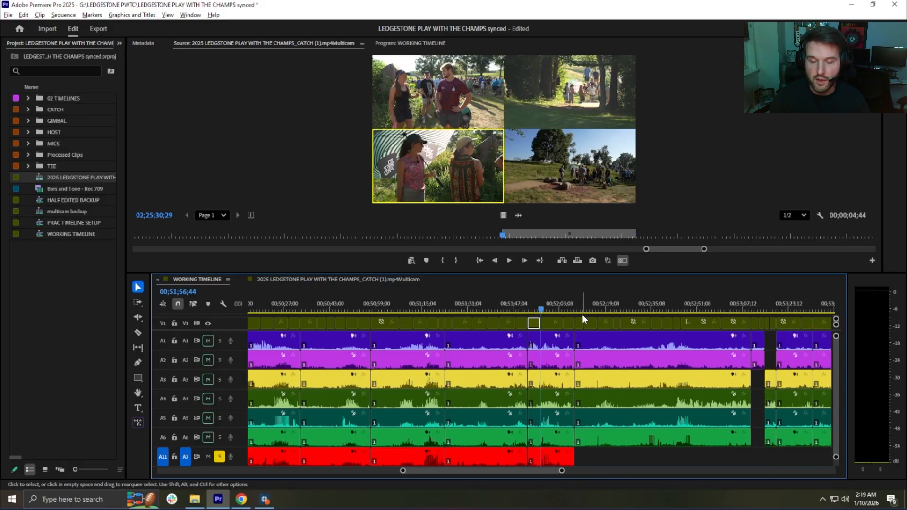
{"action": "key", "text": "ctrl+alt+k"}
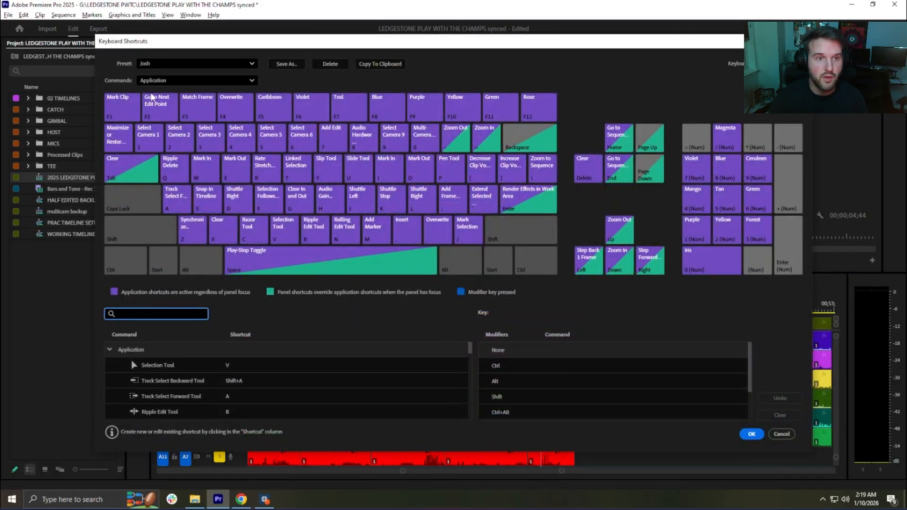
{"action": "left_click", "coordinate": [751, 434]}
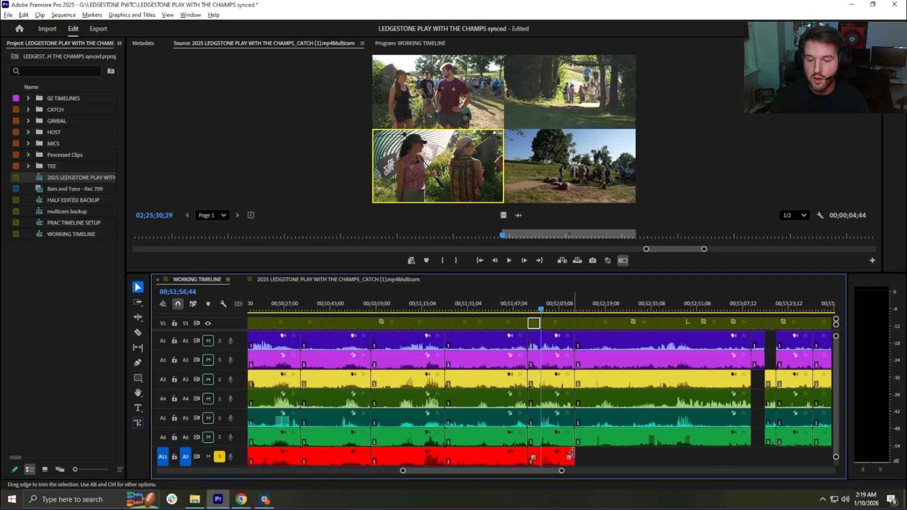
{"action": "key", "text": "Down"}
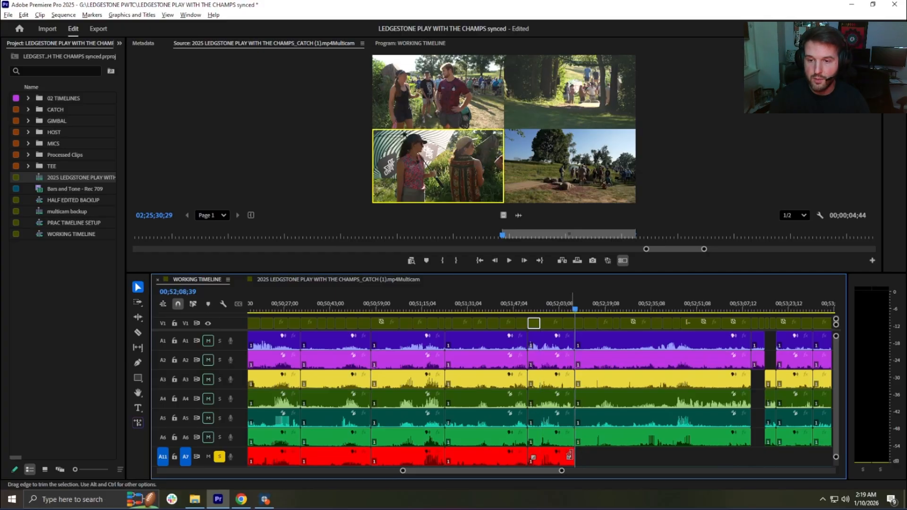
Step: Try loading the A1 audio clip at 00;52;08;39 as the source instead of the multicam clip
{"action": "left_click", "coordinate": [586, 340]}
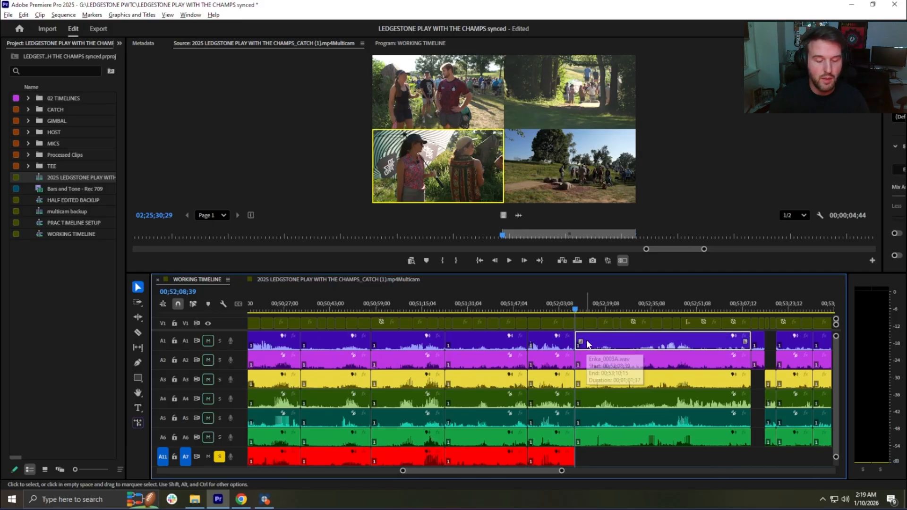
{"action": "double_click", "coordinate": [586, 339]}
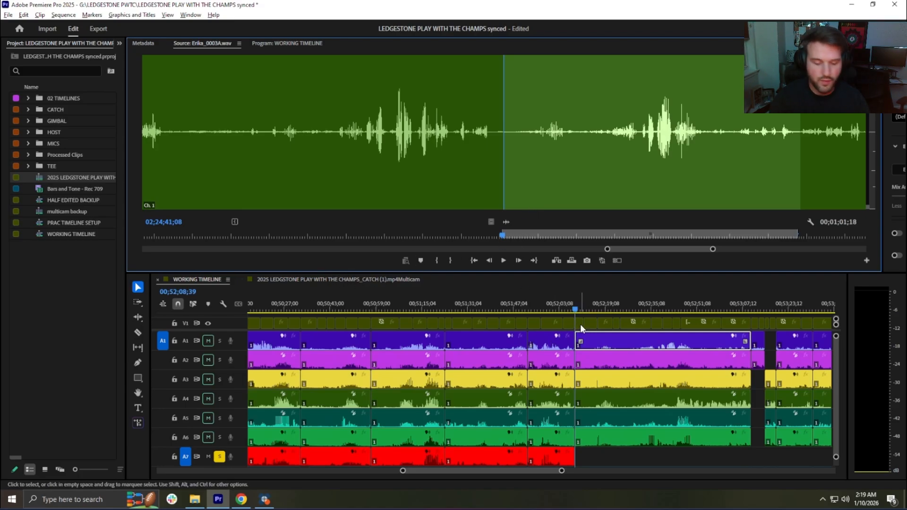
Step: Match-frame the V1 clip at 00;52;08;39, overwrite its A11 audio onto A7, and roll the clip's end out to 00;53;10;16
{"action": "key", "text": "n"}
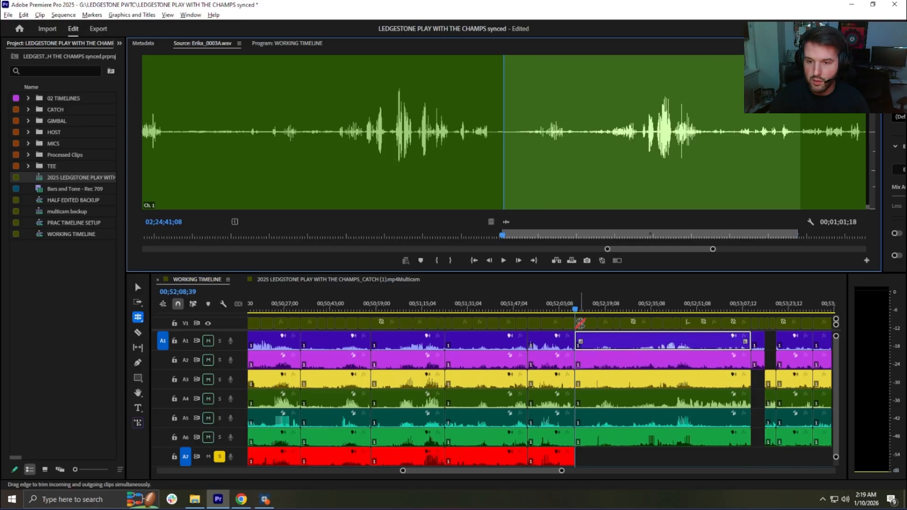
{"action": "left_click", "coordinate": [580, 324]}
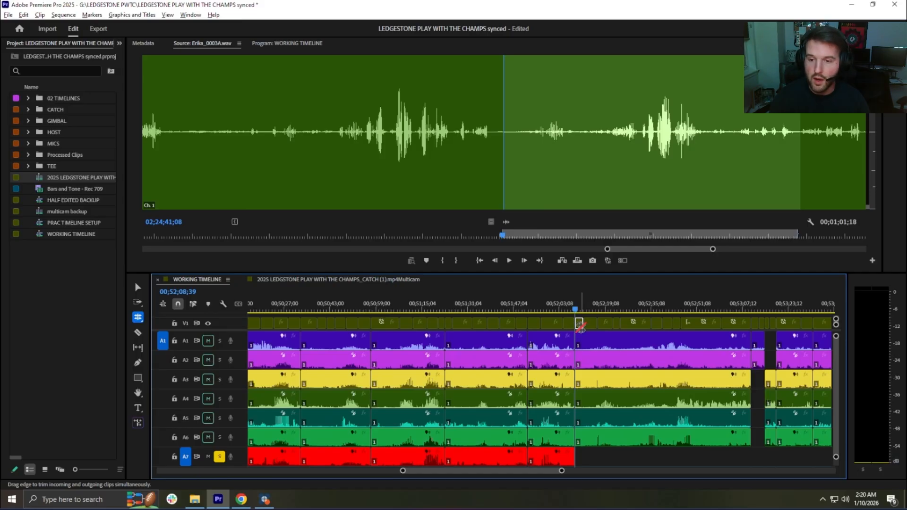
{"action": "key", "text": "f"}
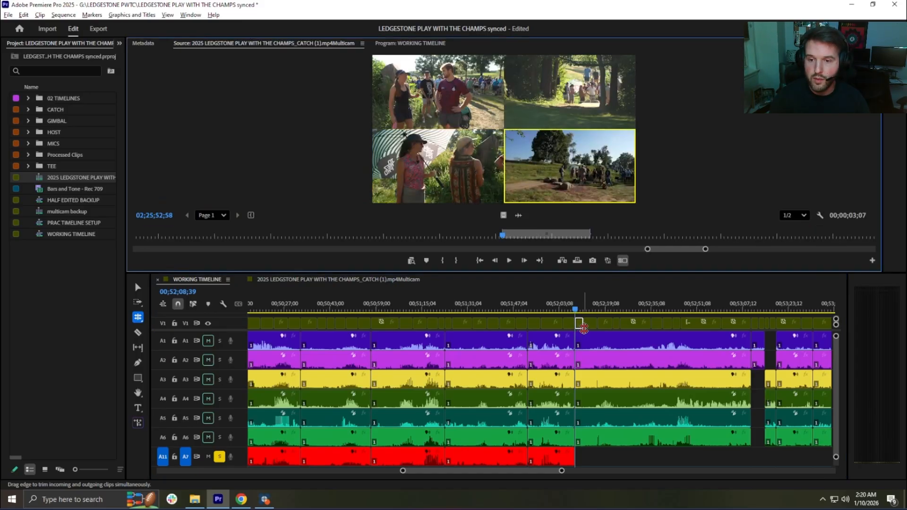
{"action": "key", "text": "period"}
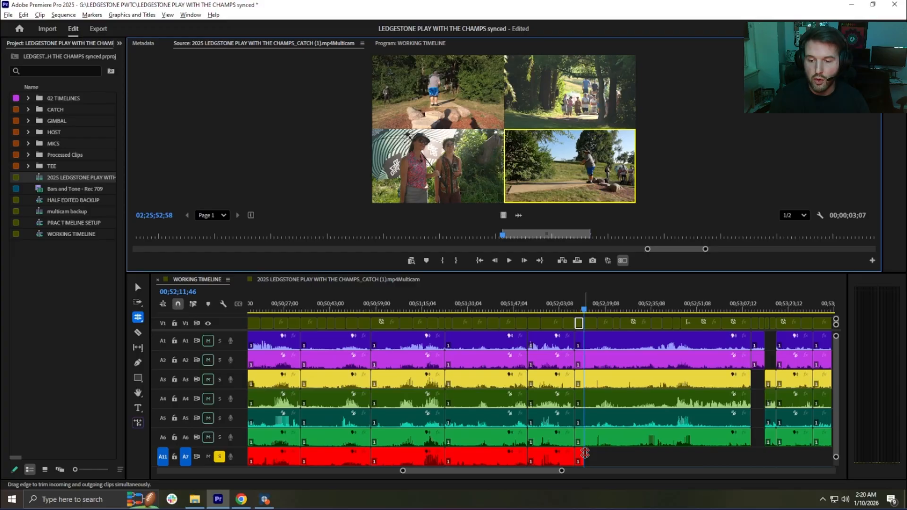
{"action": "left_click_drag", "start_coordinate": [586, 453], "coordinate": [751, 455]}
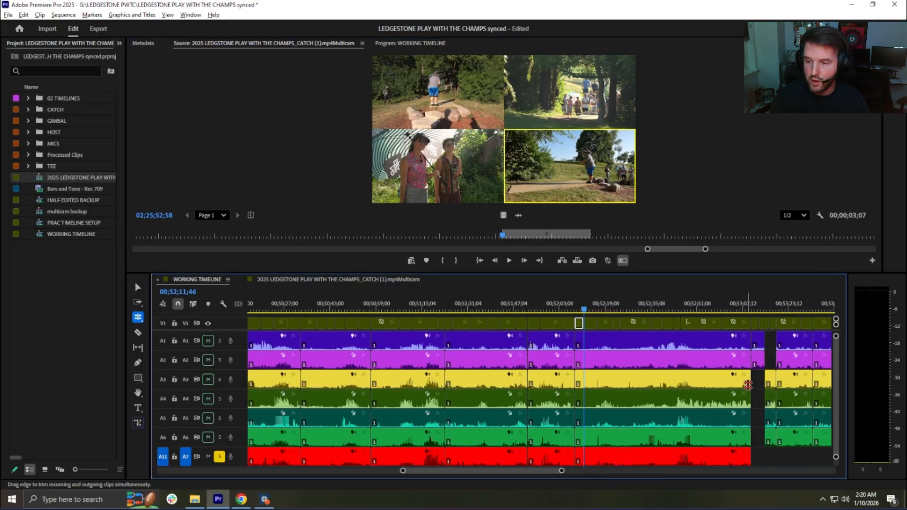
Step: Match-frame the V1 clip at 00;53;10;16 and overwrite its A11 audio onto A7, extending the clip to 00;53;15;05
{"action": "scroll", "coordinate": [751, 385], "scroll_direction": "down", "scroll_amount": 2}
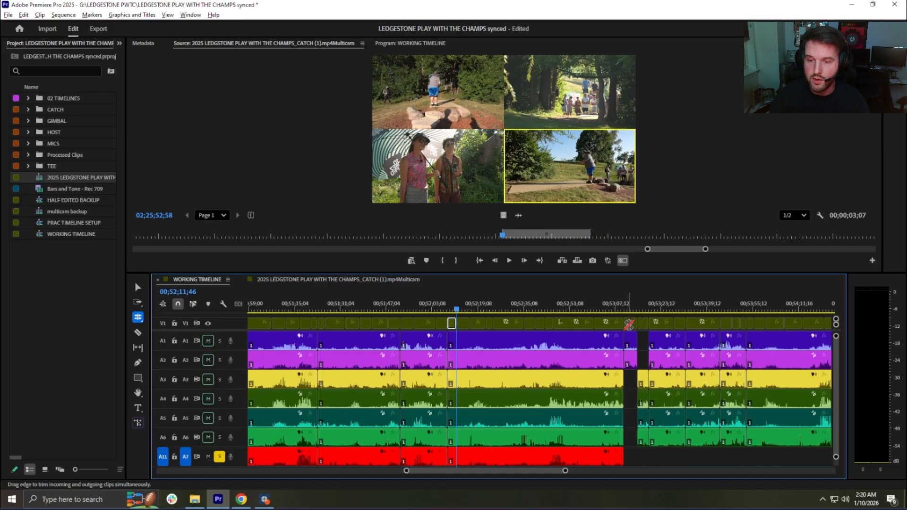
{"action": "key", "text": "Down"}
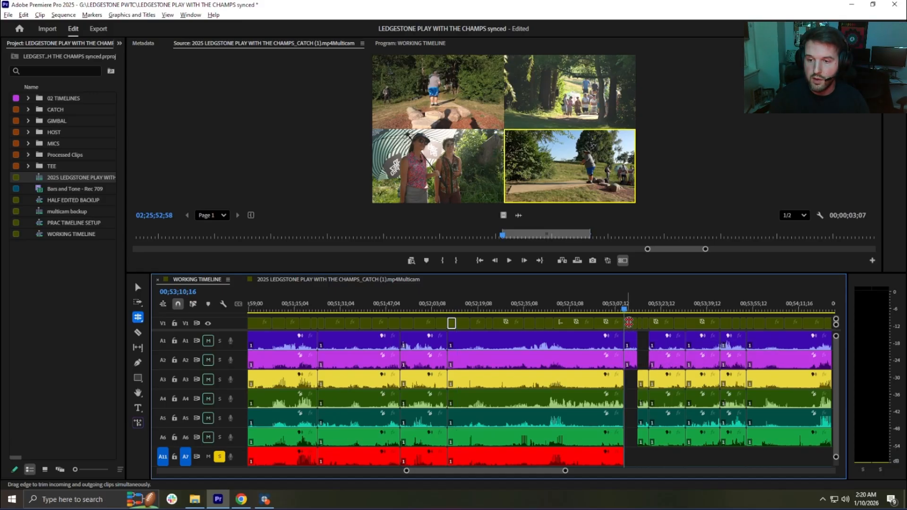
{"action": "left_click", "coordinate": [628, 322]}
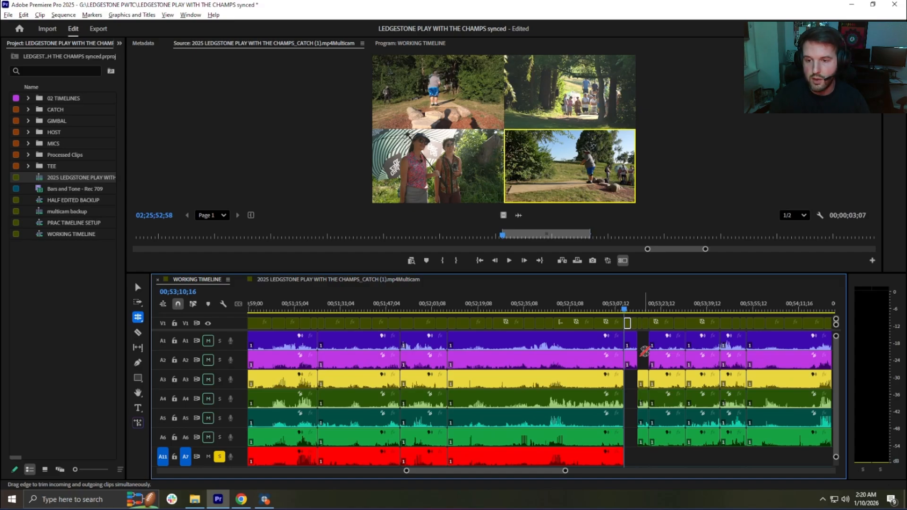
{"action": "key", "text": "3"}
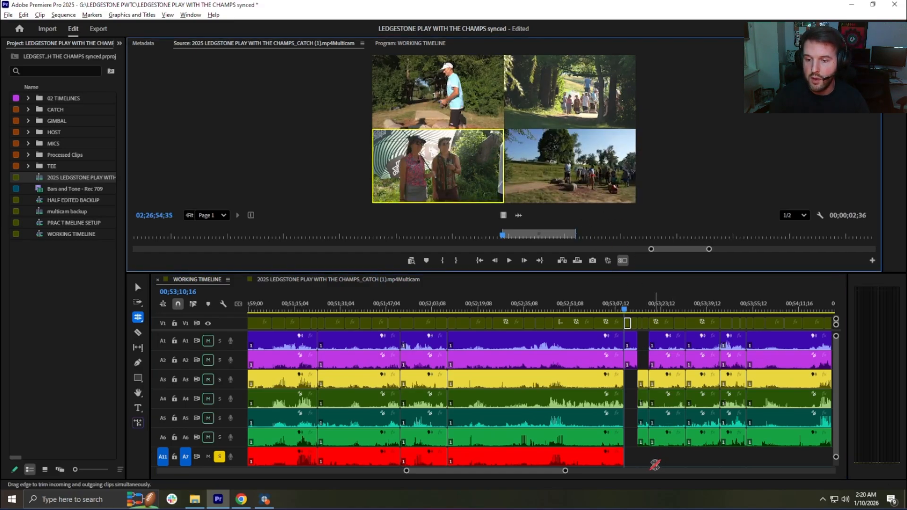
{"action": "key", "text": "period"}
{"action": "left_click_drag", "start_coordinate": [633, 456], "coordinate": [638, 456]}
Step: Overwrite the matching A11 source audio onto A7 at 00;53;15;05 and extend the clip to the cut at 00;53;18;58
{"action": "key", "text": "Down"}
{"action": "left_click", "coordinate": [641, 324]}
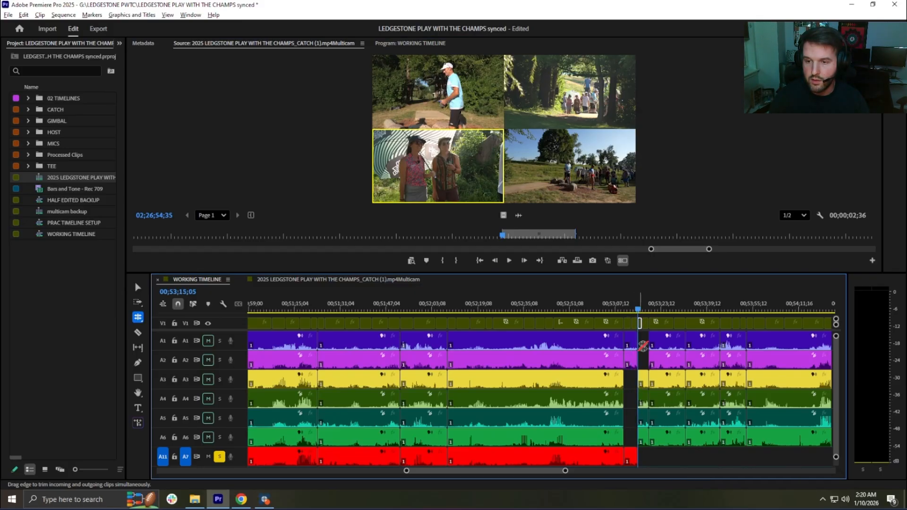
{"action": "key", "text": "space"}
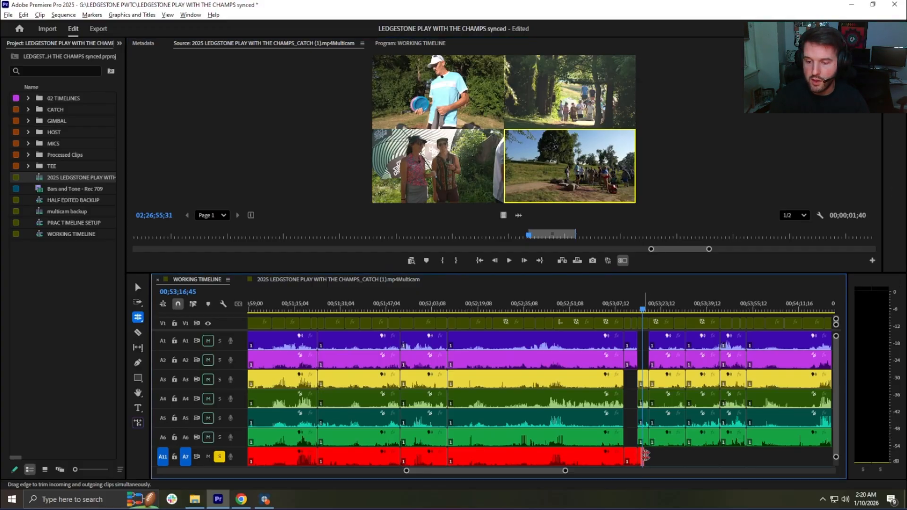
{"action": "left_click_drag", "start_coordinate": [643, 456], "coordinate": [651, 455]}
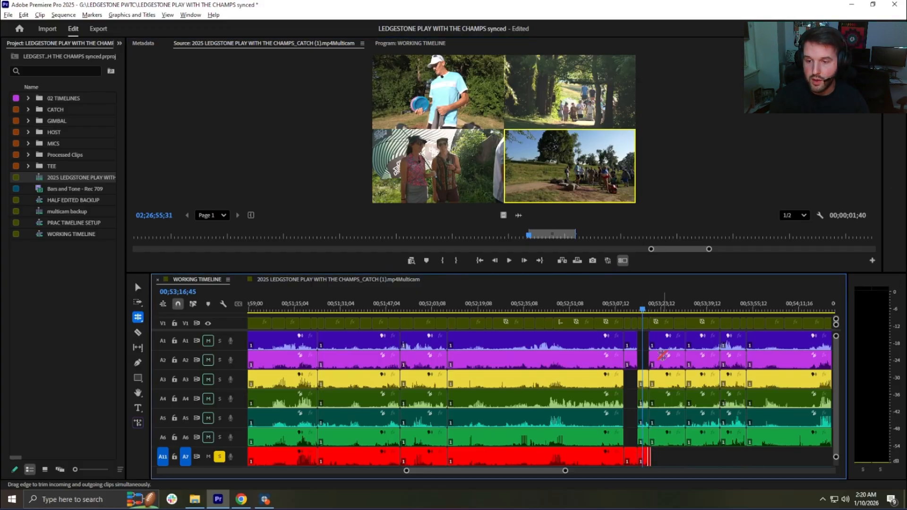
Step: Match-frame the V1 clip at 00;53;18;58, overwrite its A11 audio onto A7, and extend the clip to the next cut on A6
{"action": "key", "text": "Down"}
{"action": "left_click", "coordinate": [659, 325]}
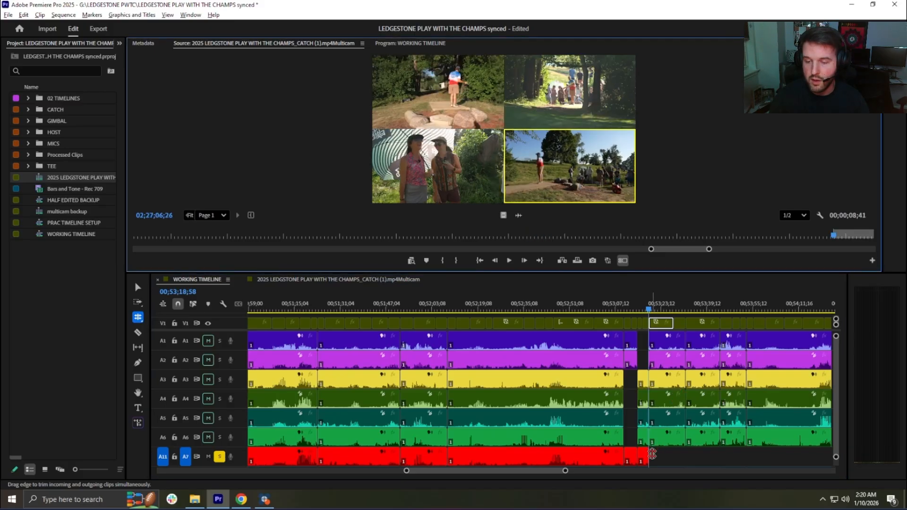
{"action": "left_click_drag", "start_coordinate": [652, 454], "coordinate": [686, 455]}
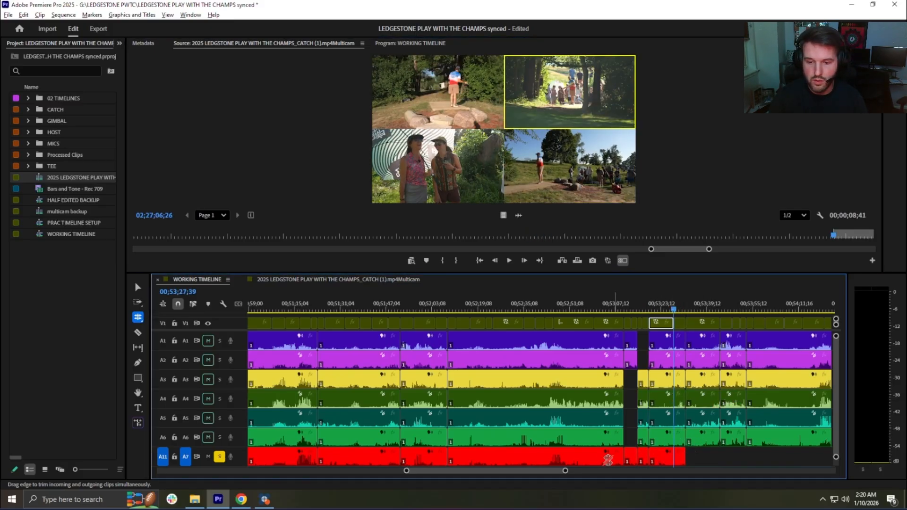
{"action": "scroll", "coordinate": [538, 457], "scroll_direction": "down", "scroll_amount": 3, "text": "alt"}
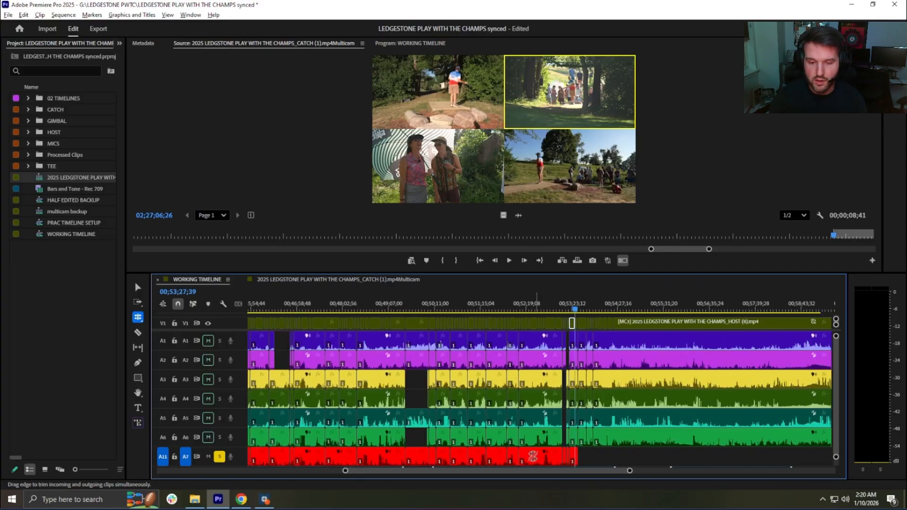
{"action": "scroll", "coordinate": [534, 456], "scroll_direction": "down", "scroll_amount": 2, "text": "alt"}
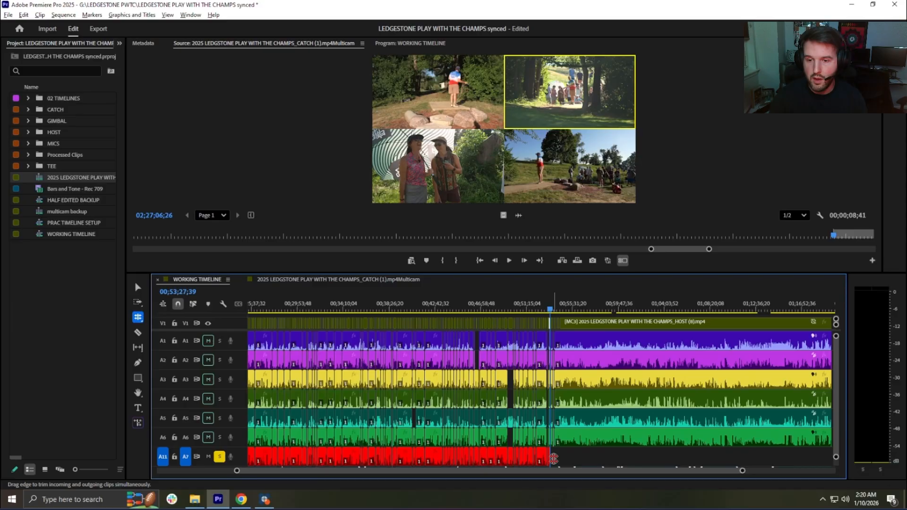
{"action": "scroll", "coordinate": [528, 457], "scroll_direction": "down", "scroll_amount": 1, "text": "alt"}
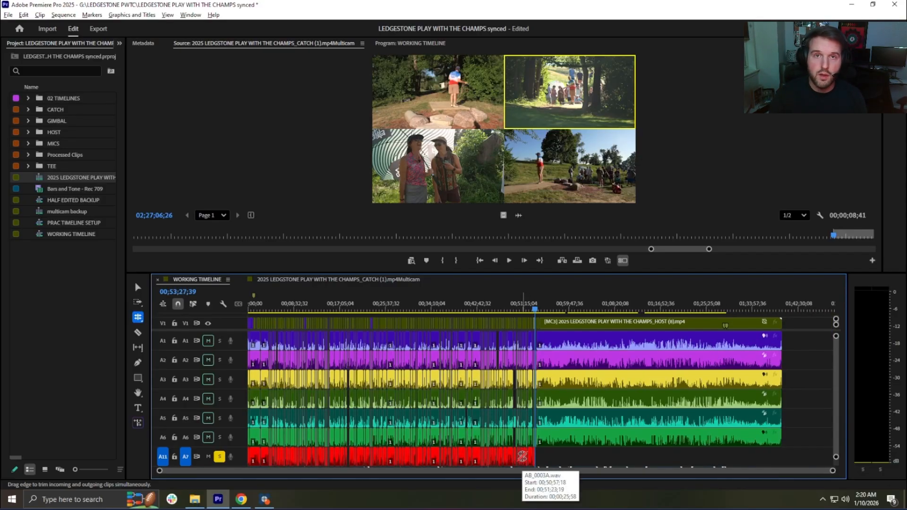